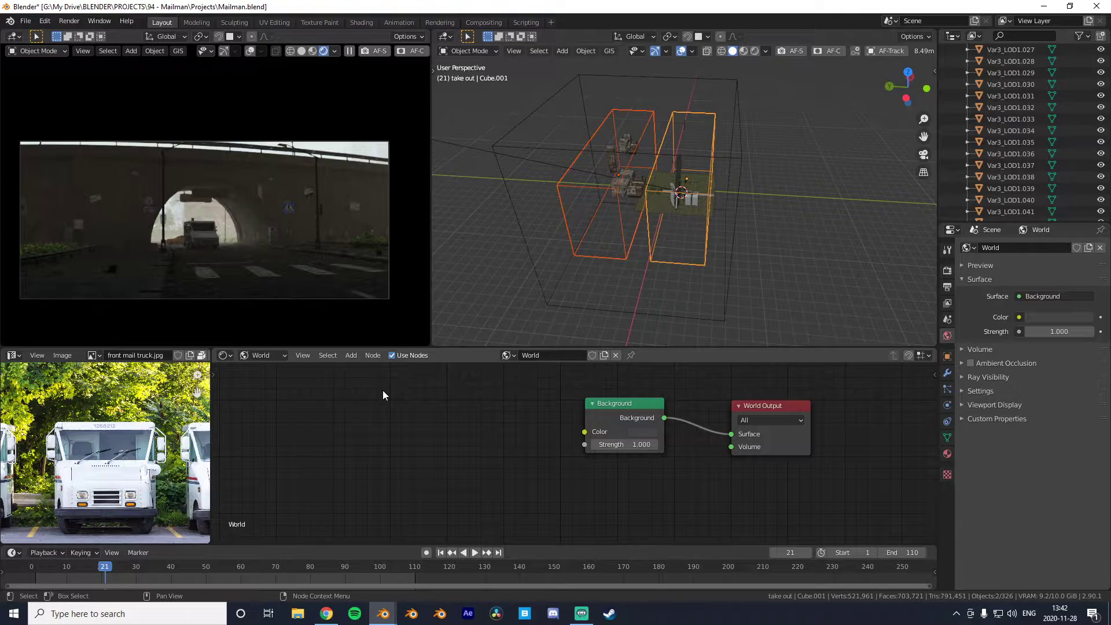
# Delete the two selected wireframe boxes that enclose parts of the scene.
pyautogui.moveTo(283, 282); pyautogui.dragTo(163, 235, button='middle')
pyautogui.press('KP_0')
pyautogui.moveTo(717, 192); pyautogui.dragTo(707, 189, button='middle')
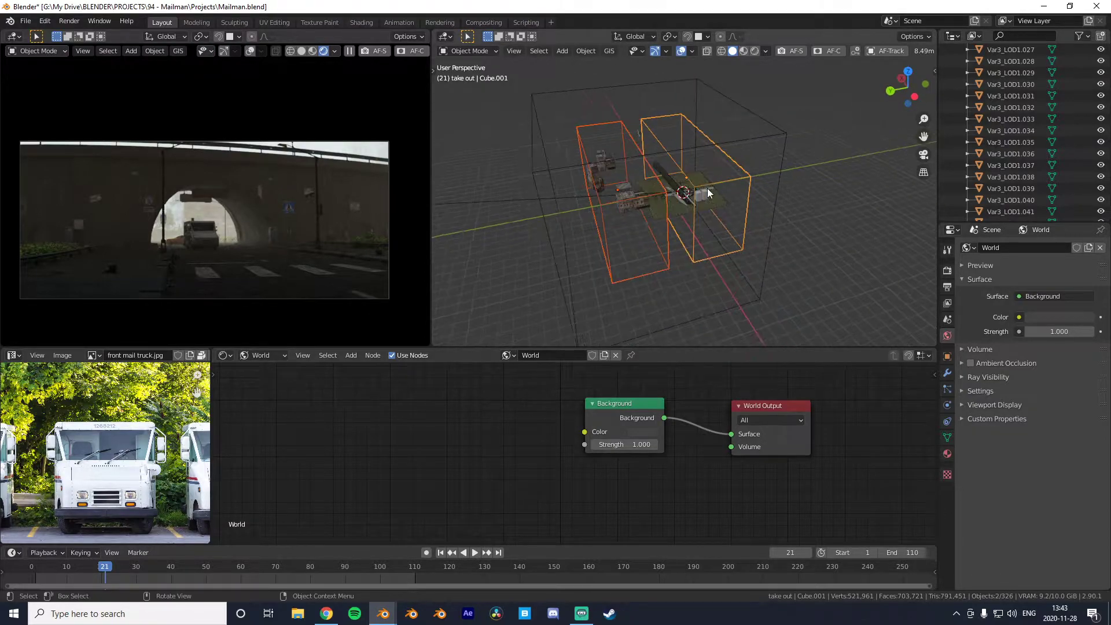
pyautogui.press('Delete')
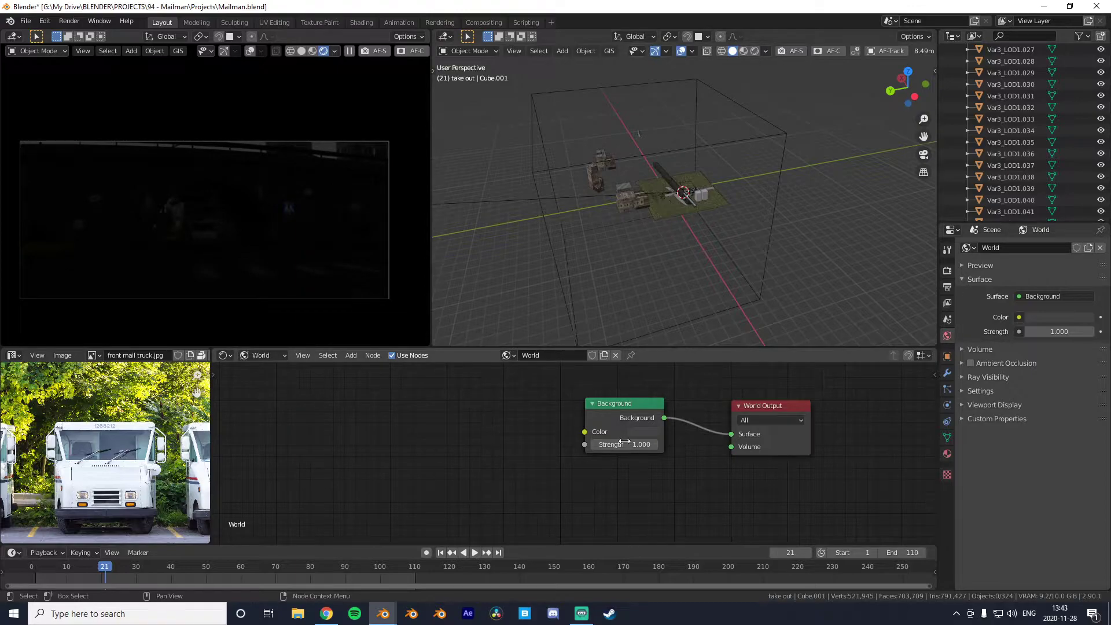
# Set the world Background colour to a pale blue with hue 0.542, saturation 0.057 and value 1.000.
pyautogui.scroll(2, 636, 429)
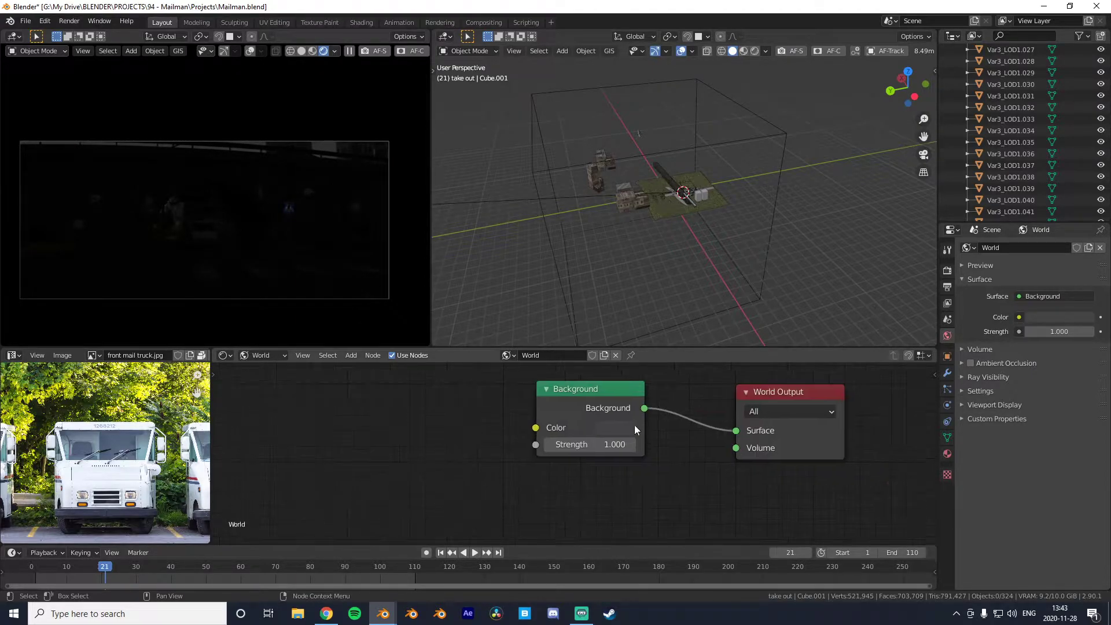
pyautogui.click(635, 425)
pyautogui.moveTo(728, 290); pyautogui.dragTo(728, 205)
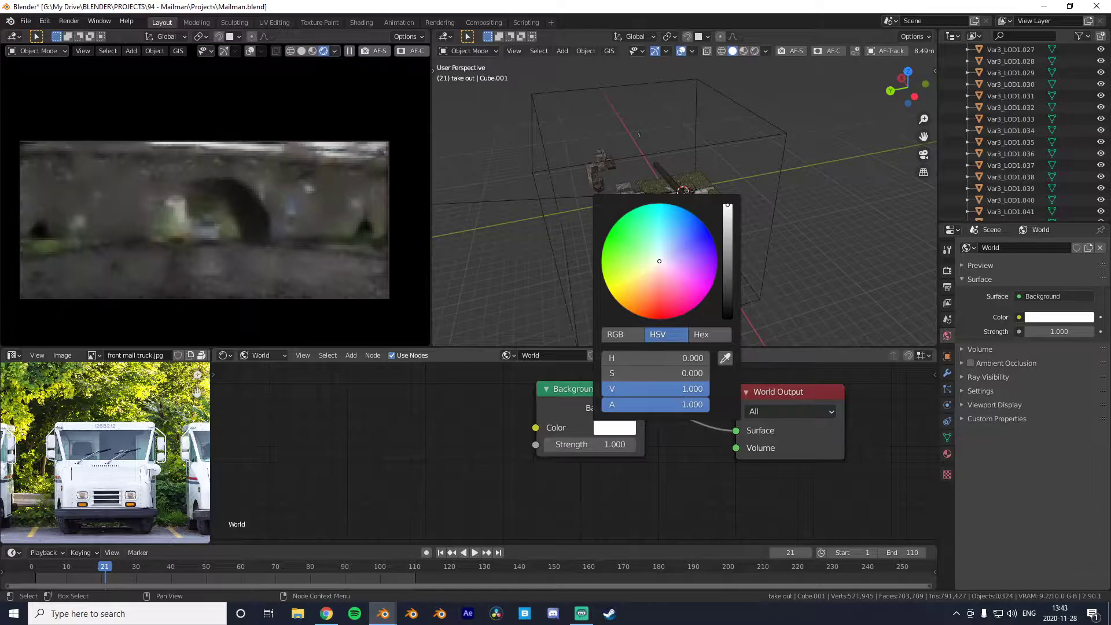
pyautogui.moveTo(669, 262); pyautogui.dragTo(661, 258)
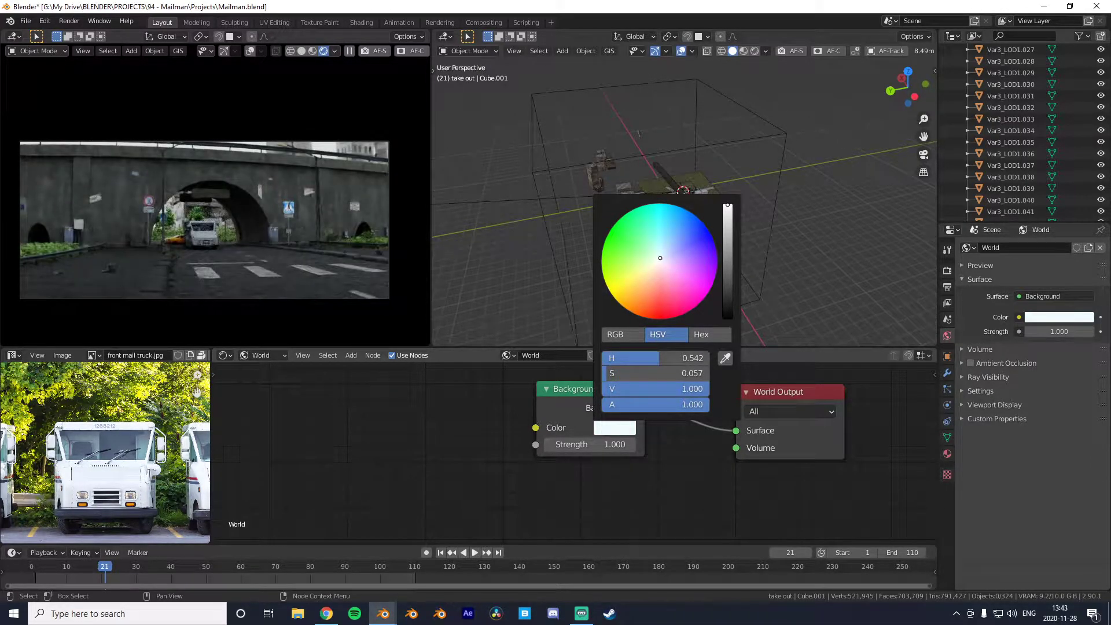
# Raise the world Background strength to 4.600.
pyautogui.moveTo(582, 445); pyautogui.dragTo(613, 445)
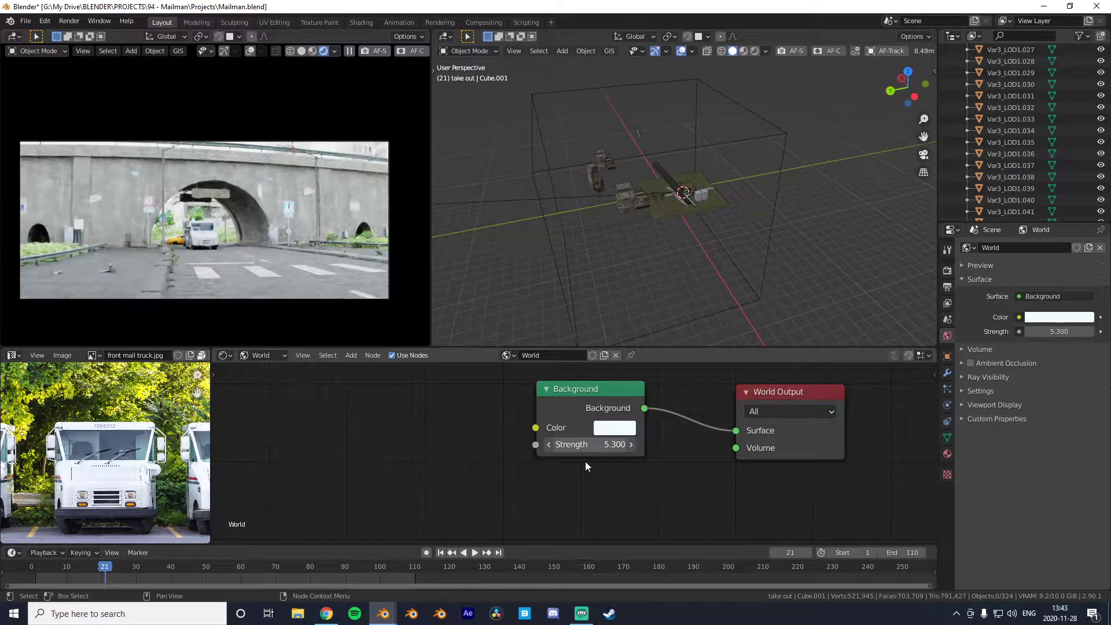
pyautogui.click(547, 444)
pyautogui.click(548, 444)
pyautogui.click(547, 444)
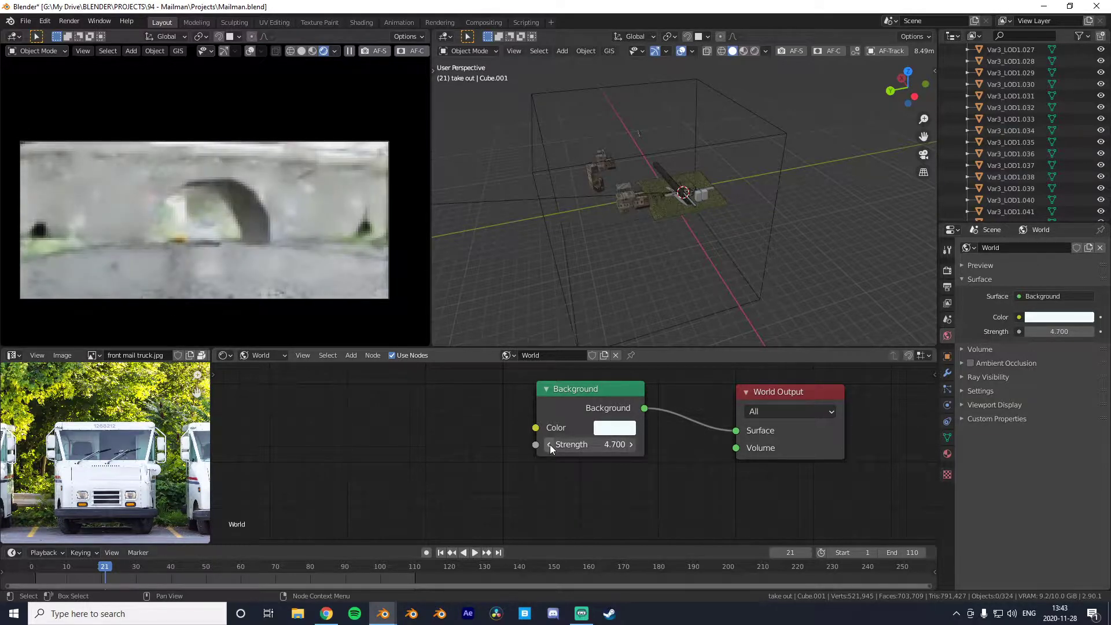
pyautogui.click(549, 444)
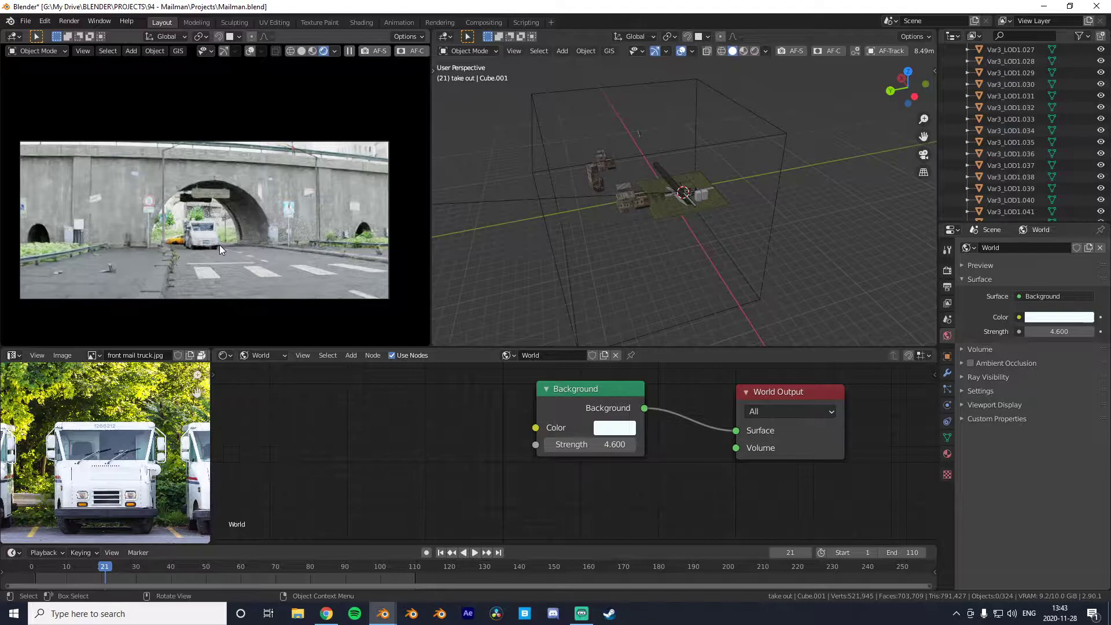
# Check the flat lighting from outside the camera view and reset the Background strength to 1.000.
pyautogui.press('KP_0')
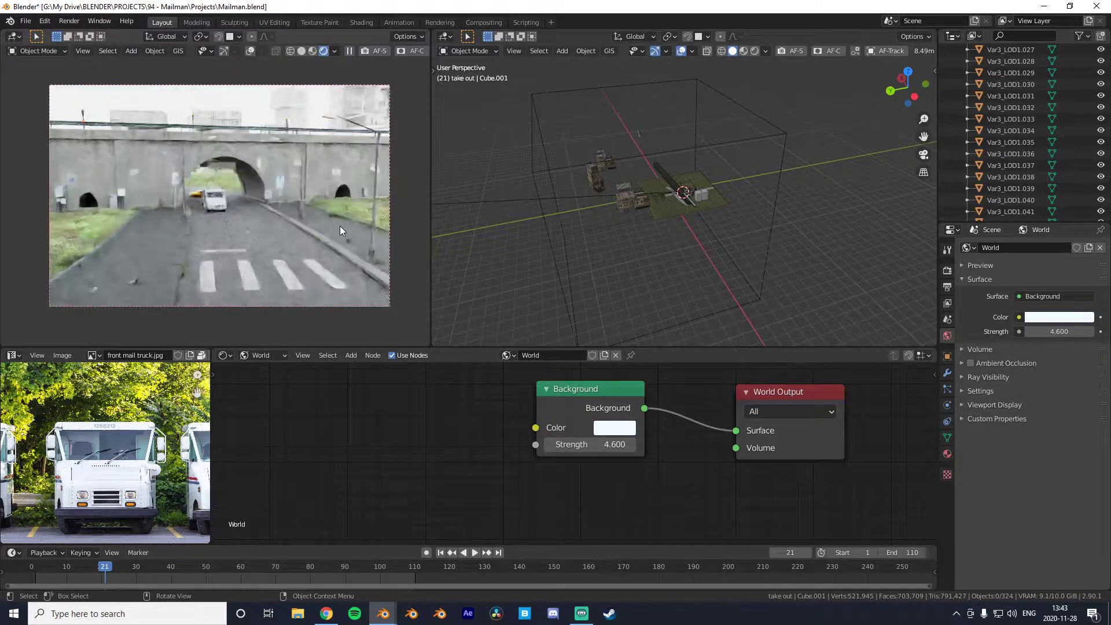
pyautogui.scroll(-4, 297, 234)
pyautogui.moveTo(296, 234); pyautogui.dragTo(221, 220, button='middle')
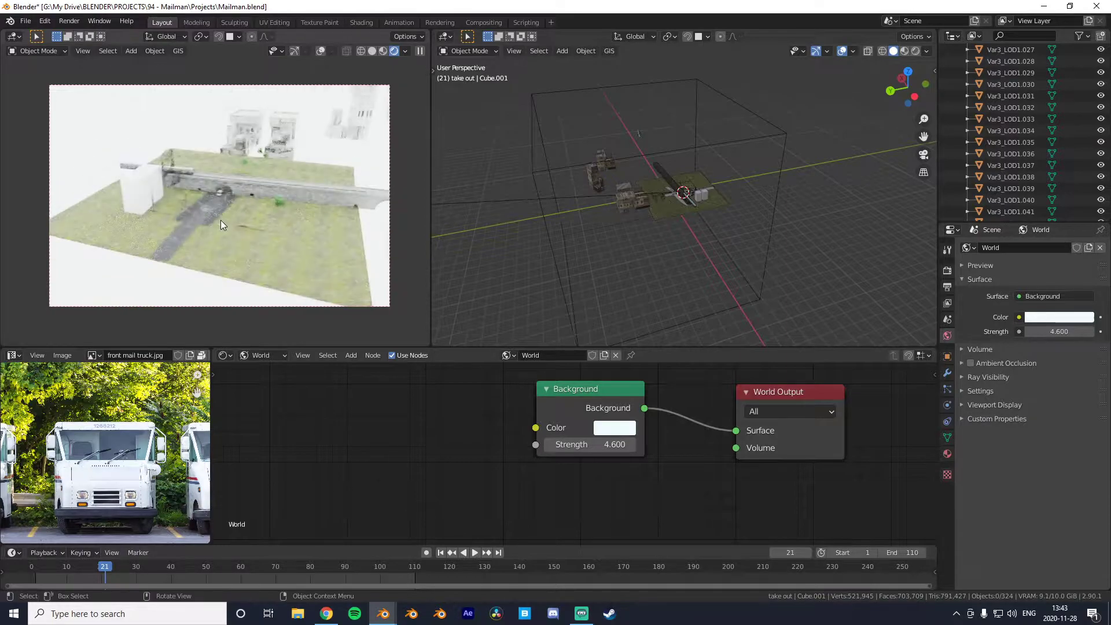
pyautogui.press('KP_0')
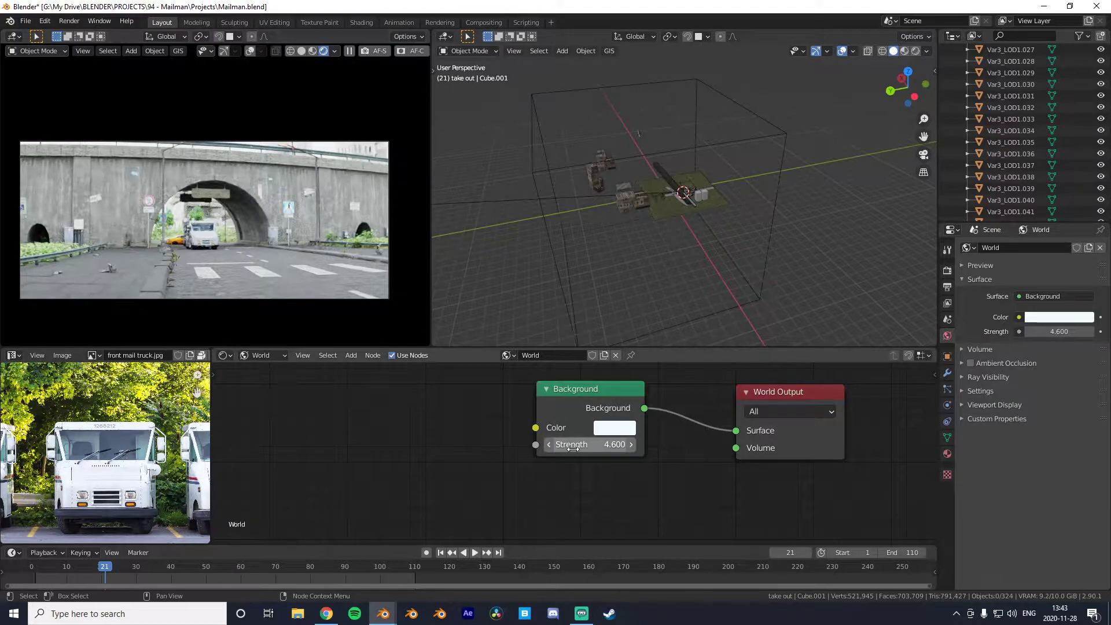
pyautogui.press('BackSpace')
pyautogui.click(615, 428)
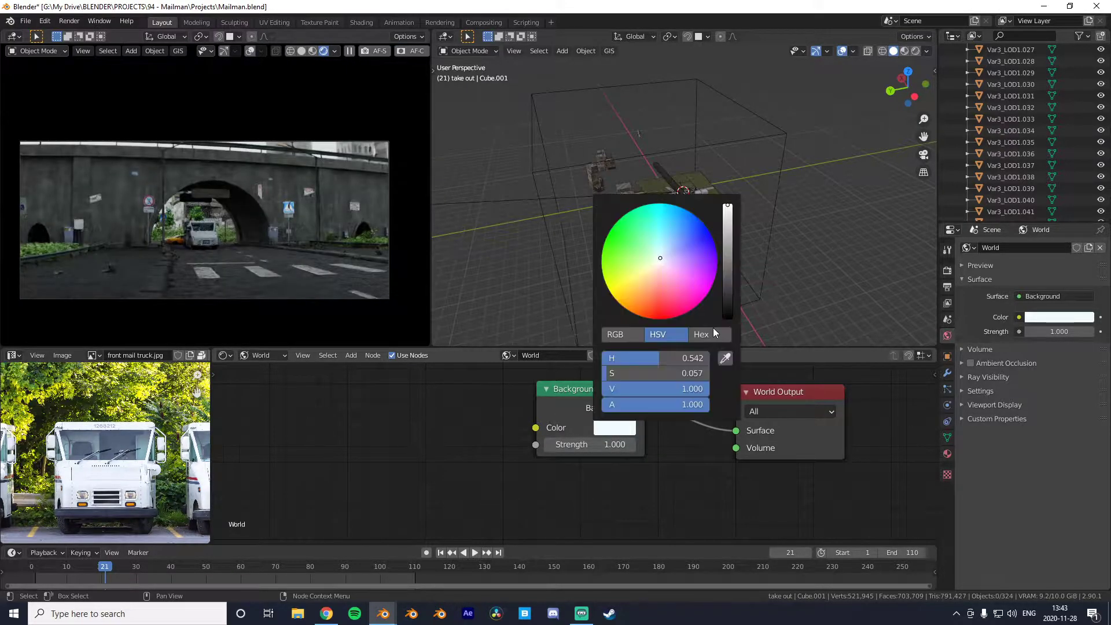
# Add an Environment Texture node to the world nodes and connect its Color output to the Background colour.
pyautogui.scroll(-2, 467, 432)
pyautogui.hotkey('shift', 'a')
pyautogui.click(495, 439)
pyautogui.write('env')
pyautogui.press('Return')
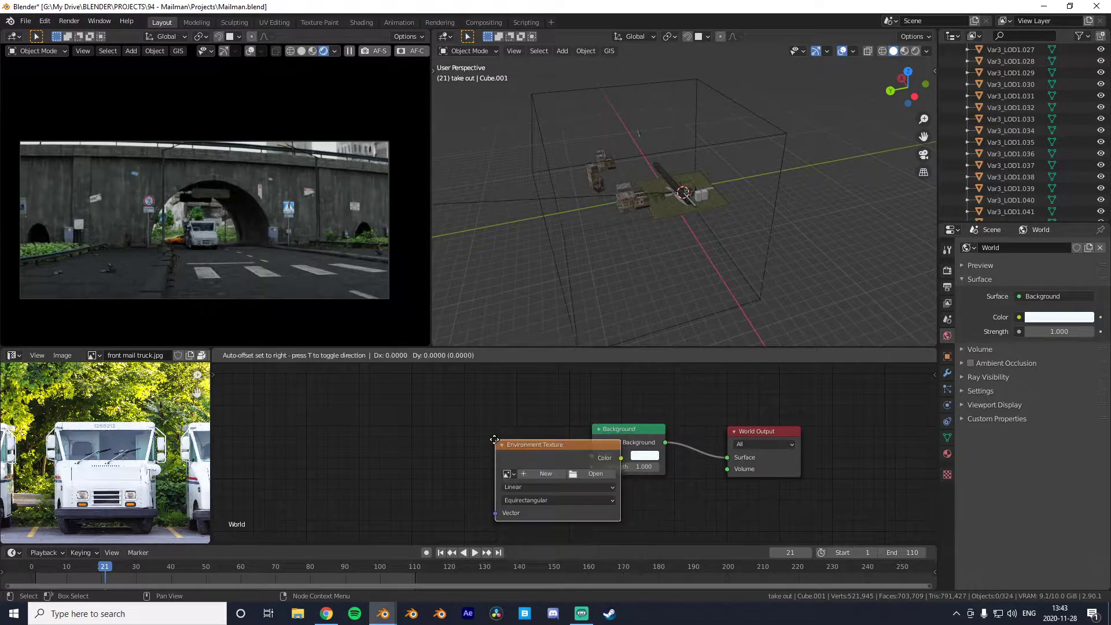
pyautogui.click(398, 433)
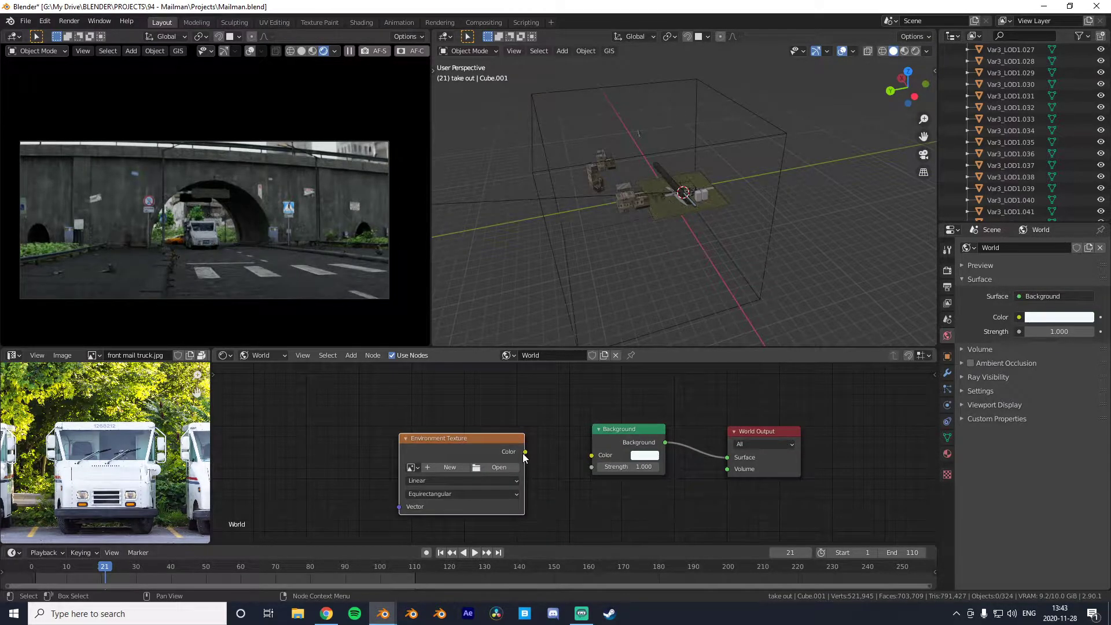
pyautogui.moveTo(524, 452); pyautogui.dragTo(591, 455)
# Load spruit_sunrise_4k.hdr from the HDRIs folder into the Environment Texture node.
pyautogui.click(502, 467)
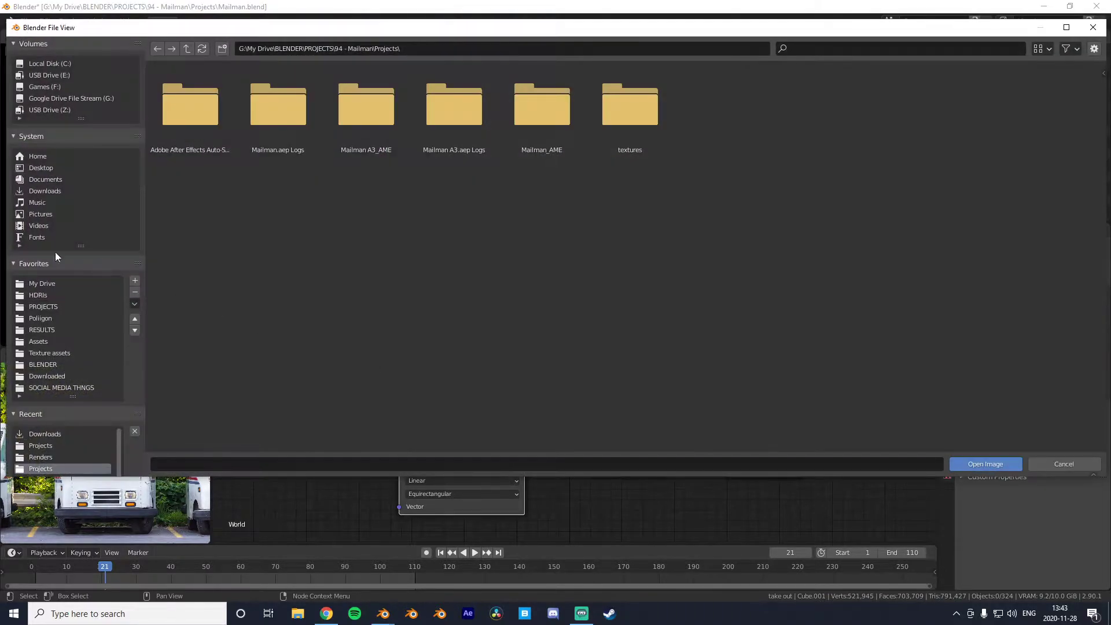
pyautogui.click(40, 295)
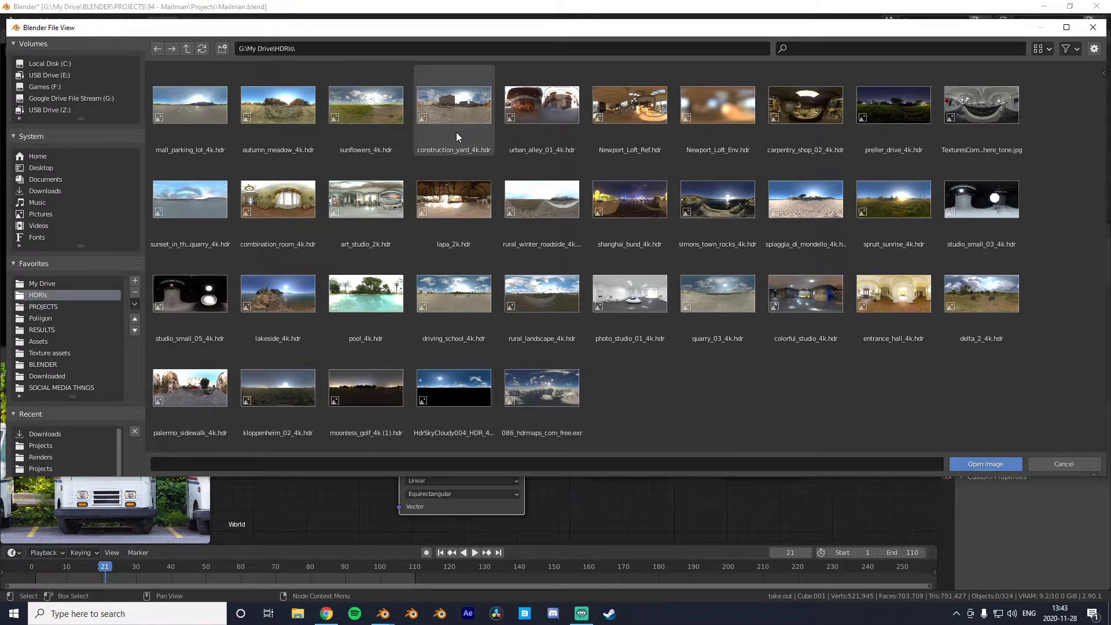
pyautogui.click(1055, 464)
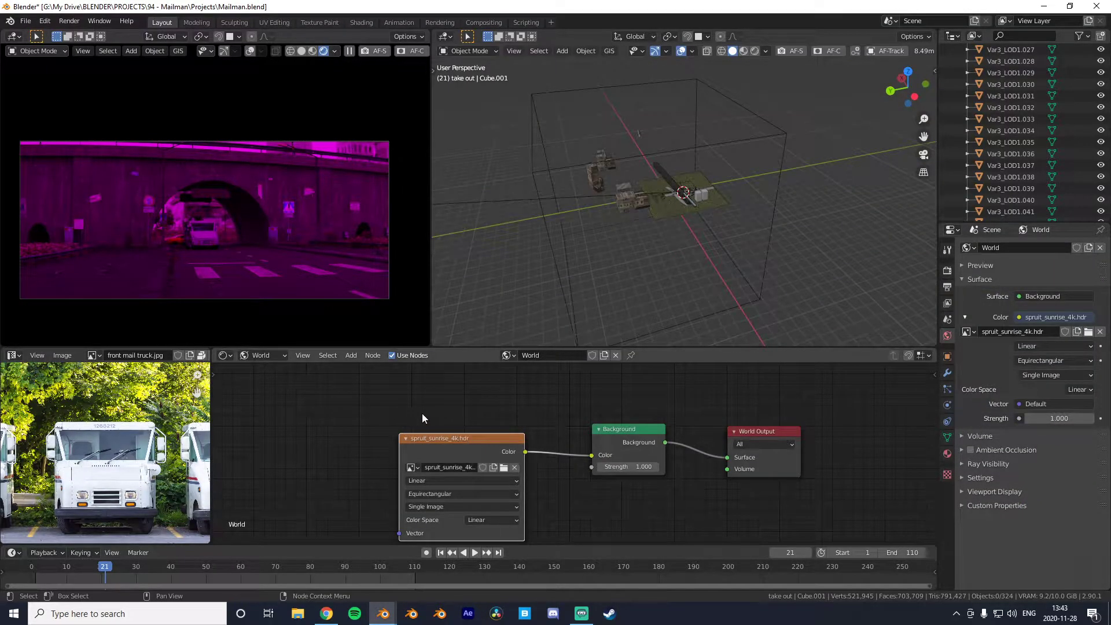
# Add Texture Coordinate and Mapping nodes in front of the spruit_sunrise_4k.hdr environment texture.
pyautogui.scroll(-1, 609, 234)
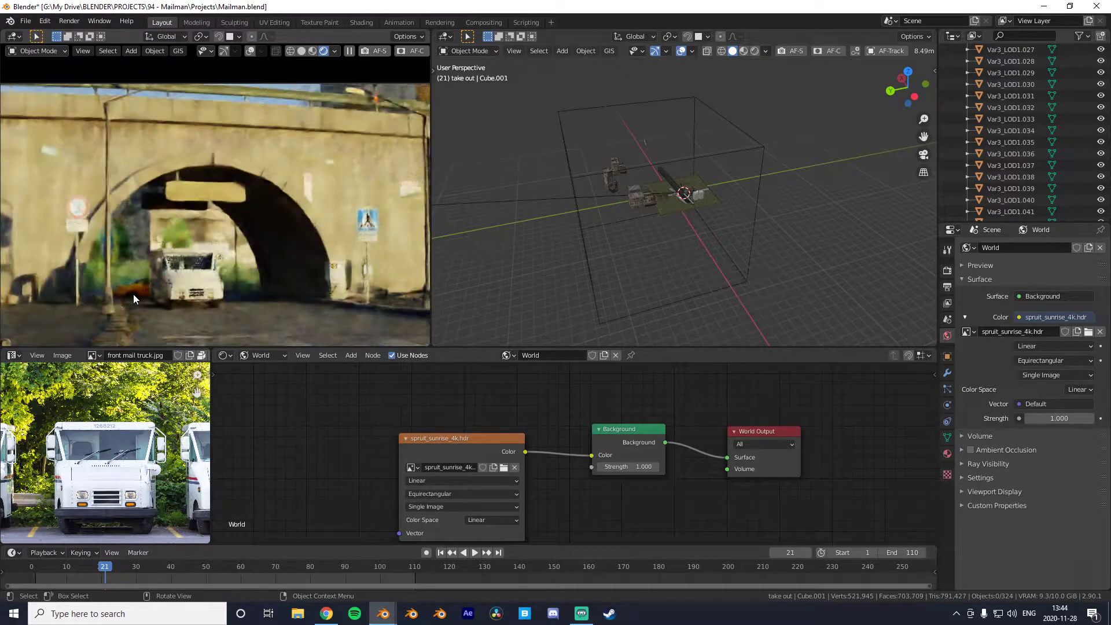
pyautogui.moveTo(169, 256); pyautogui.dragTo(169, 277, button='middle')
pyautogui.scroll(-4, 169, 276)
pyautogui.scroll(-1, 430, 437)
pyautogui.scroll(-2, 429, 436)
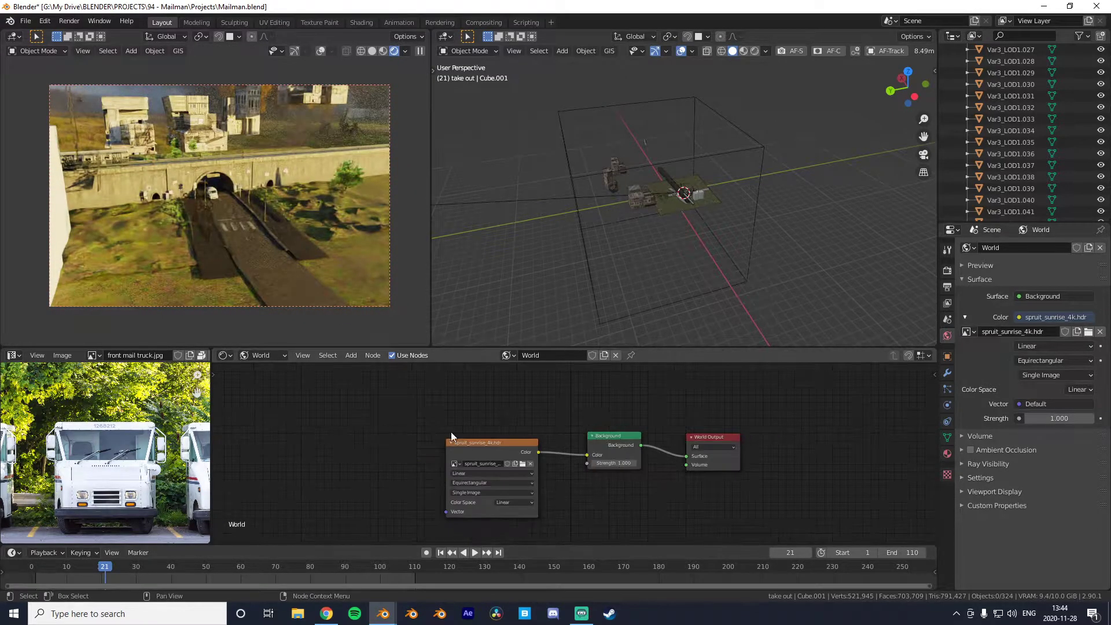
pyautogui.click(480, 440)
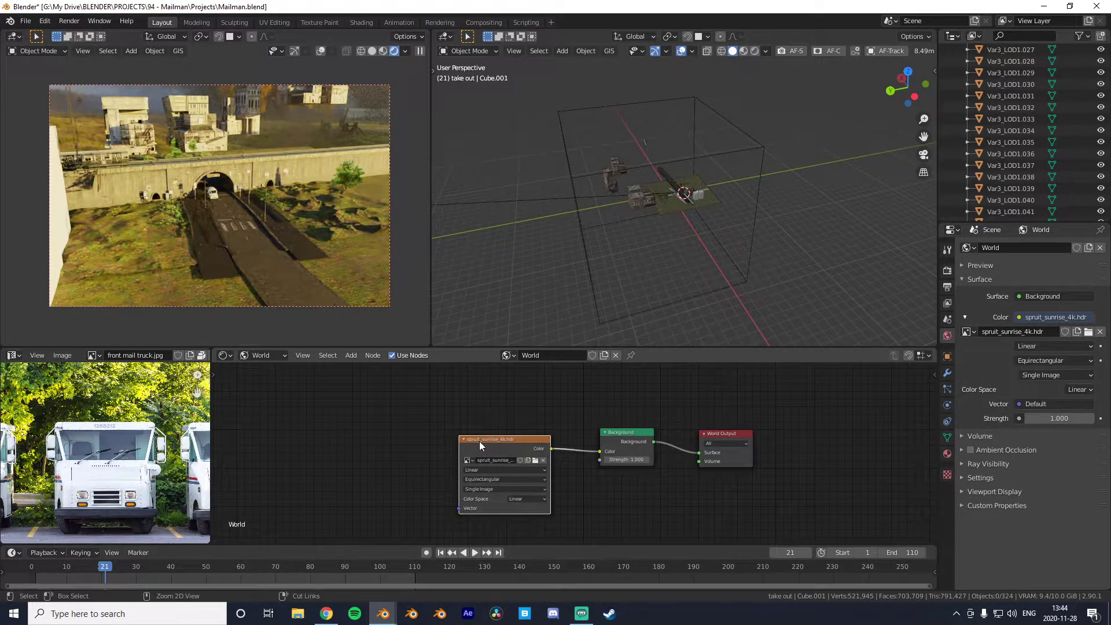
pyautogui.hotkey('ctrl', 't')
pyautogui.moveTo(349, 494); pyautogui.dragTo(384, 470, button='middle')
# Rotate the environment texture by setting the Mapping node's Z rotation to 311°.
pyautogui.moveTo(377, 483); pyautogui.dragTo(345, 485)
pyautogui.click(353, 484)
pyautogui.write('200')
pyautogui.press('Return')
pyautogui.moveTo(352, 483); pyautogui.dragTo(391, 483)
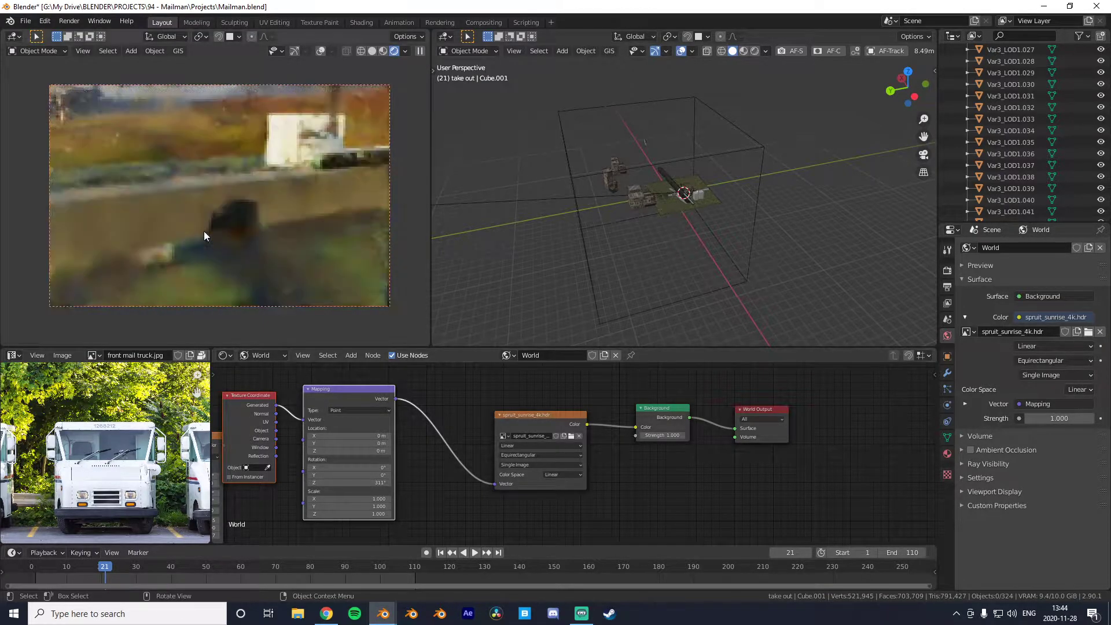
pyautogui.scroll(3, 265, 240)
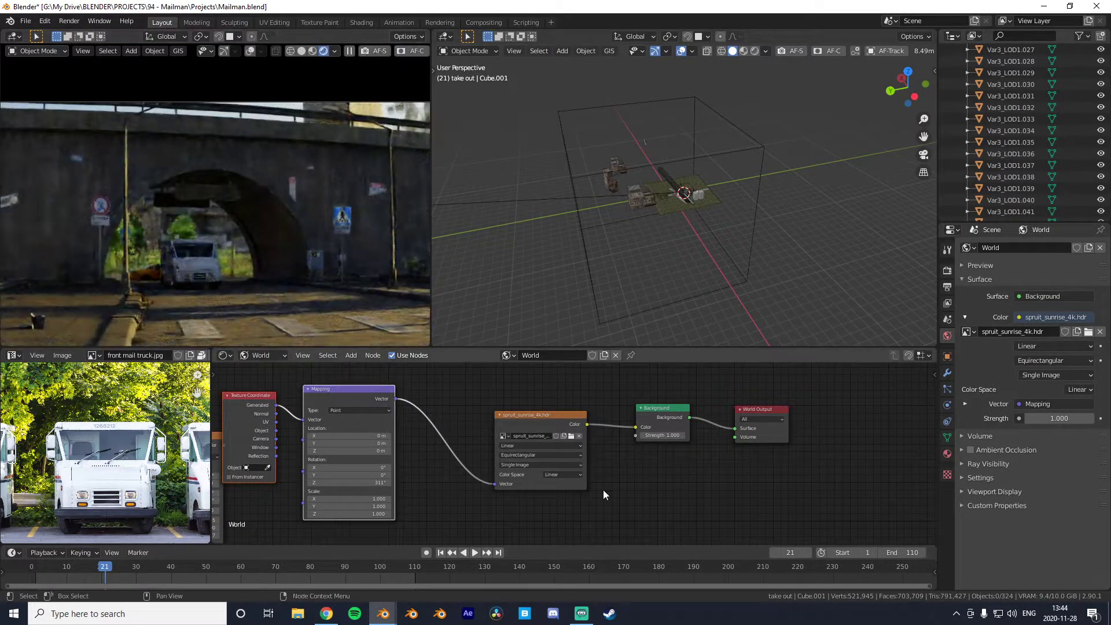
# Delete the Texture Coordinate, Mapping and spruit_sunrise_4k.hdr environment texture nodes, keeping the Sky Texture.
pyautogui.click(527, 415)
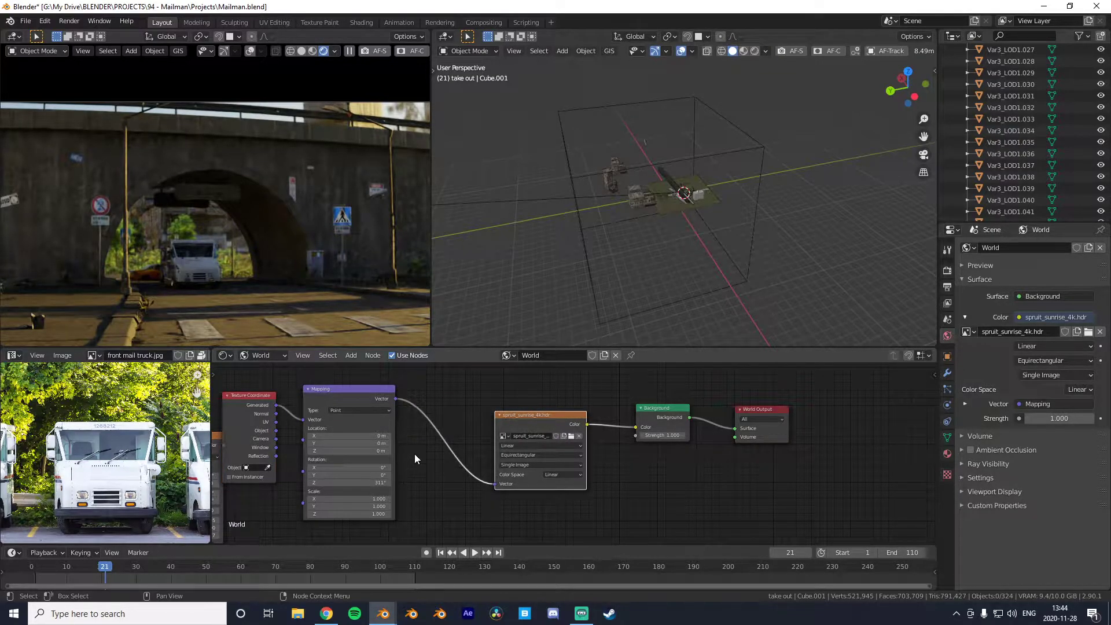
pyautogui.moveTo(343, 389); pyautogui.dragTo(560, 415, button='middle')
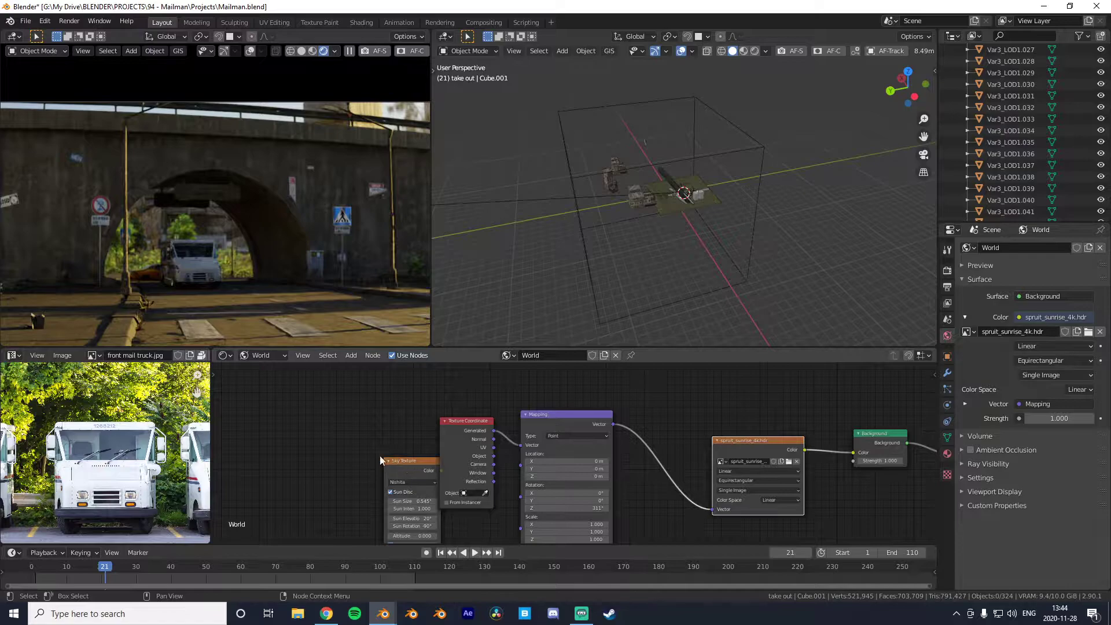
pyautogui.click(393, 460)
pyautogui.press('x')
pyautogui.moveTo(759, 467); pyautogui.dragTo(544, 445, button='middle')
pyautogui.click(355, 392)
pyautogui.keyDown('shift'); pyautogui.click(289, 399); pyautogui.keyUp('shift')
pyautogui.press('x')
pyautogui.click(577, 427)
pyautogui.press('x')
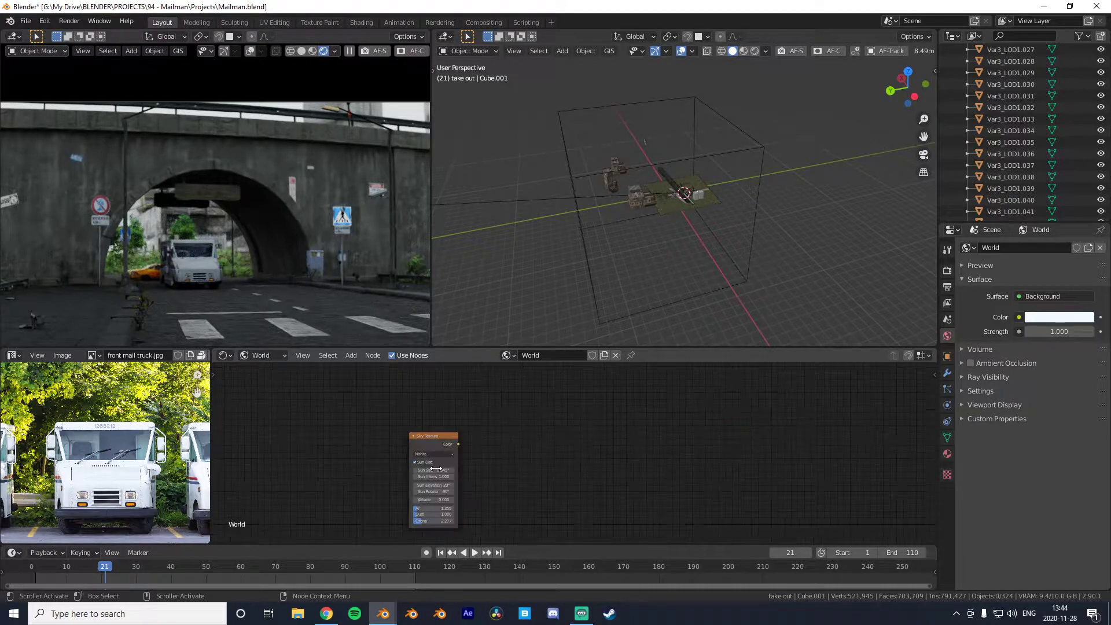
# Move the existing Sky Texture node closer to the Background node and connect its Color output to the Background colour.
pyautogui.moveTo(436, 437); pyautogui.dragTo(588, 438)
pyautogui.click(605, 440)
pyautogui.keyDown('ctrl'); pyautogui.scroll(-8, 625, 446); pyautogui.keyUp('ctrl')
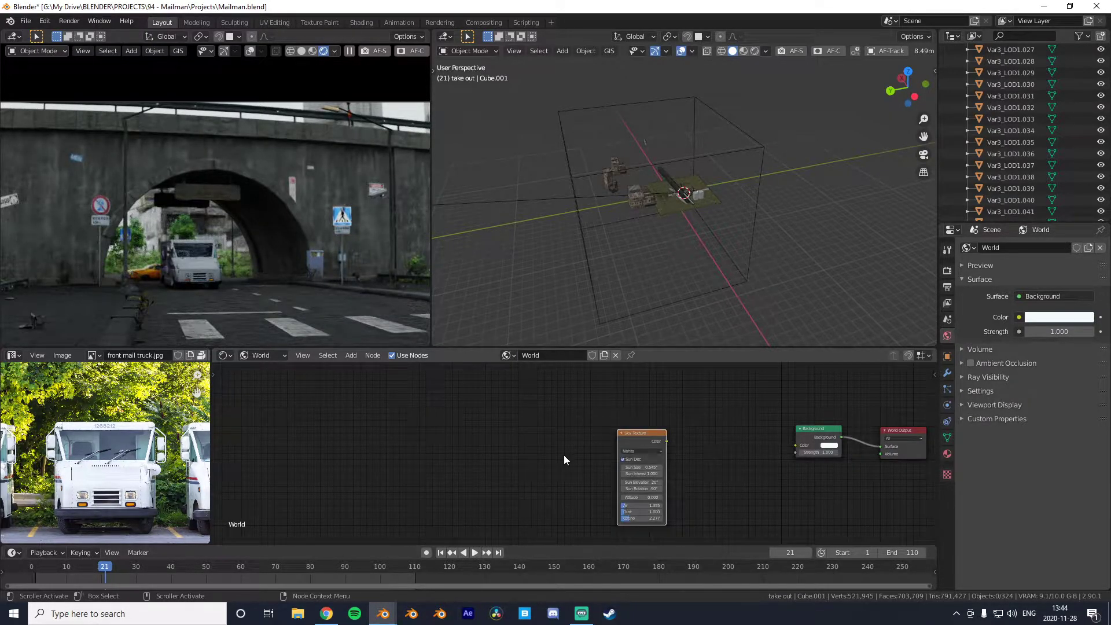
pyautogui.scroll(4, 564, 455)
pyautogui.moveTo(650, 447); pyautogui.dragTo(523, 424, button='middle')
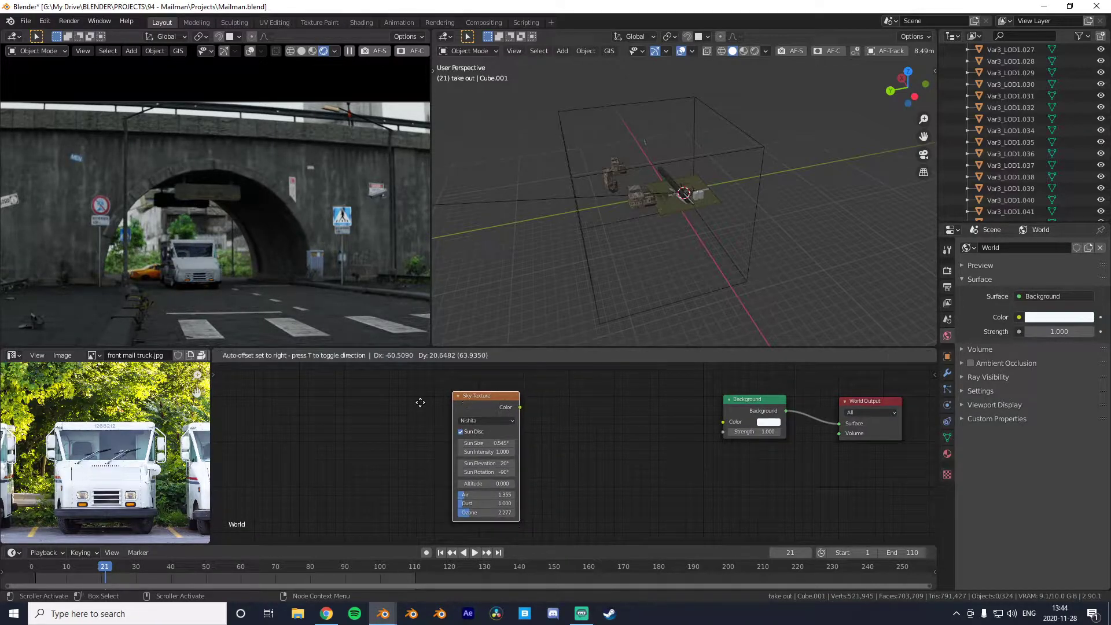
pyautogui.click(395, 405)
pyautogui.moveTo(450, 411); pyautogui.dragTo(724, 422)
pyautogui.press('g')
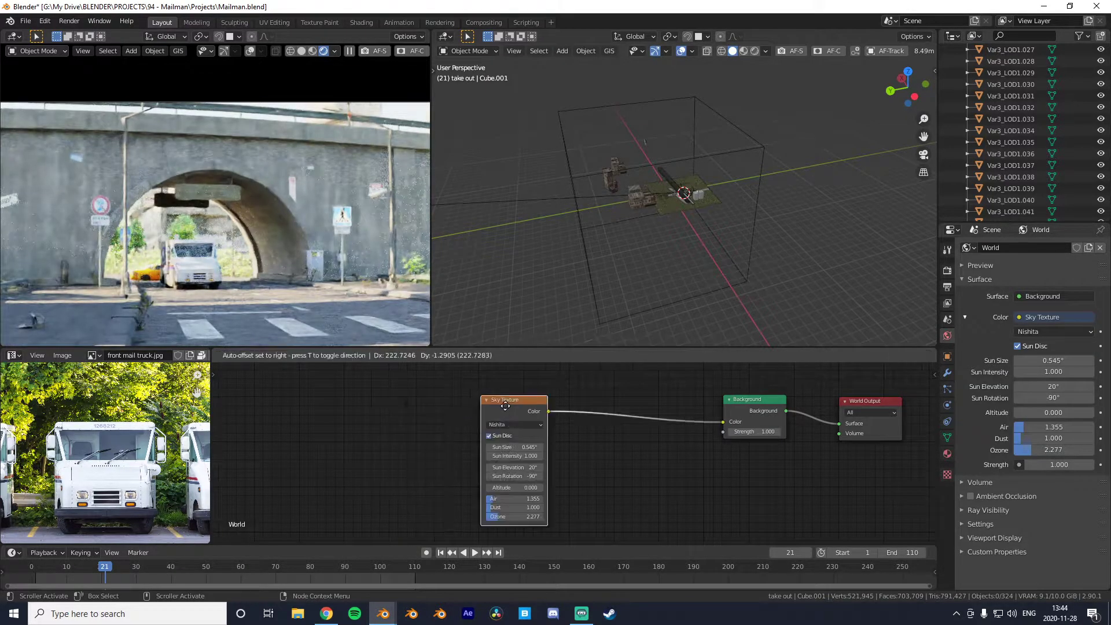
pyautogui.click(505, 406)
# Switch the Sky Texture to the Hosek / Wilkie sky type, adjust its sun direction and set the ground albedo to 0.831.
pyautogui.scroll(-5, 200, 240)
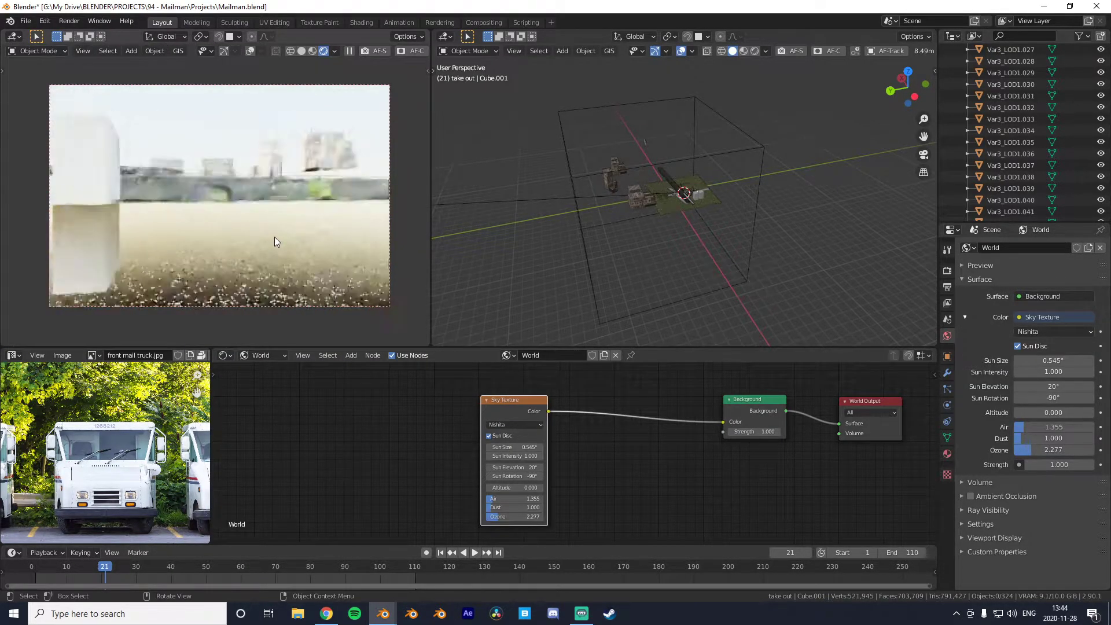
pyautogui.press('Home')
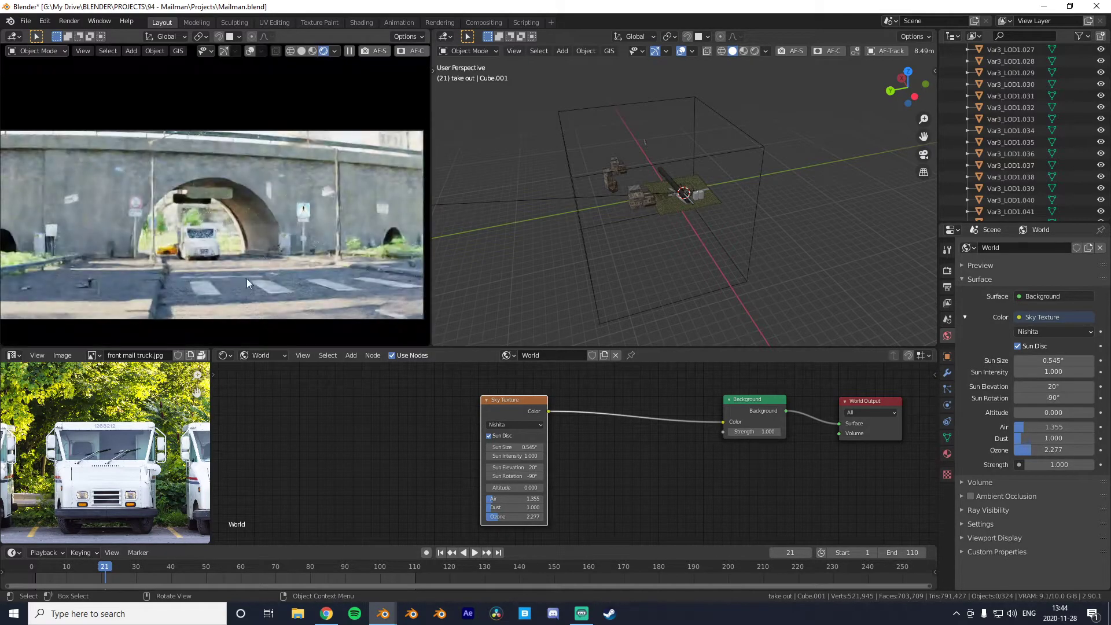
pyautogui.click(507, 424)
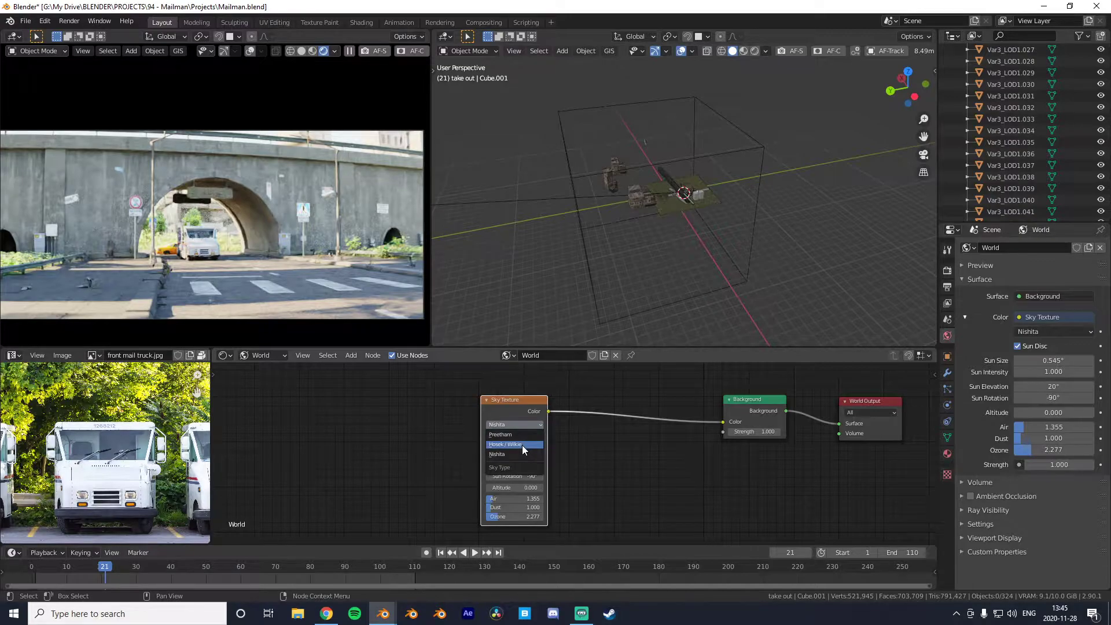
pyautogui.click(521, 444)
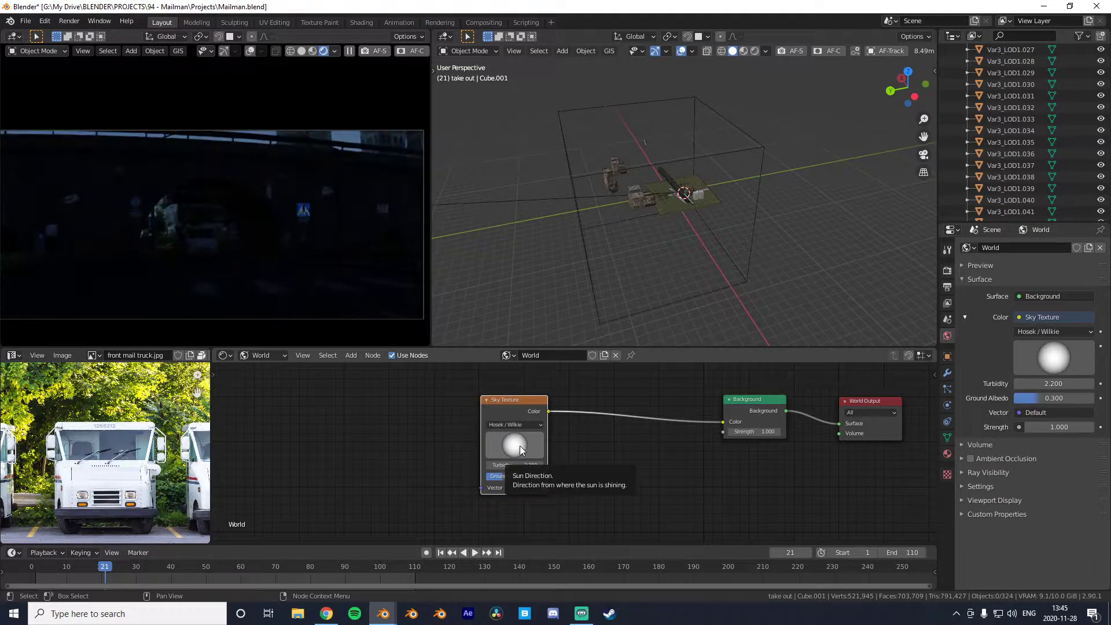
pyautogui.moveTo(524, 454); pyautogui.dragTo(534, 476)
# Set the Sky Texture's sky type back to Nishita.
pyautogui.moveTo(167, 283); pyautogui.dragTo(262, 276, button='middle')
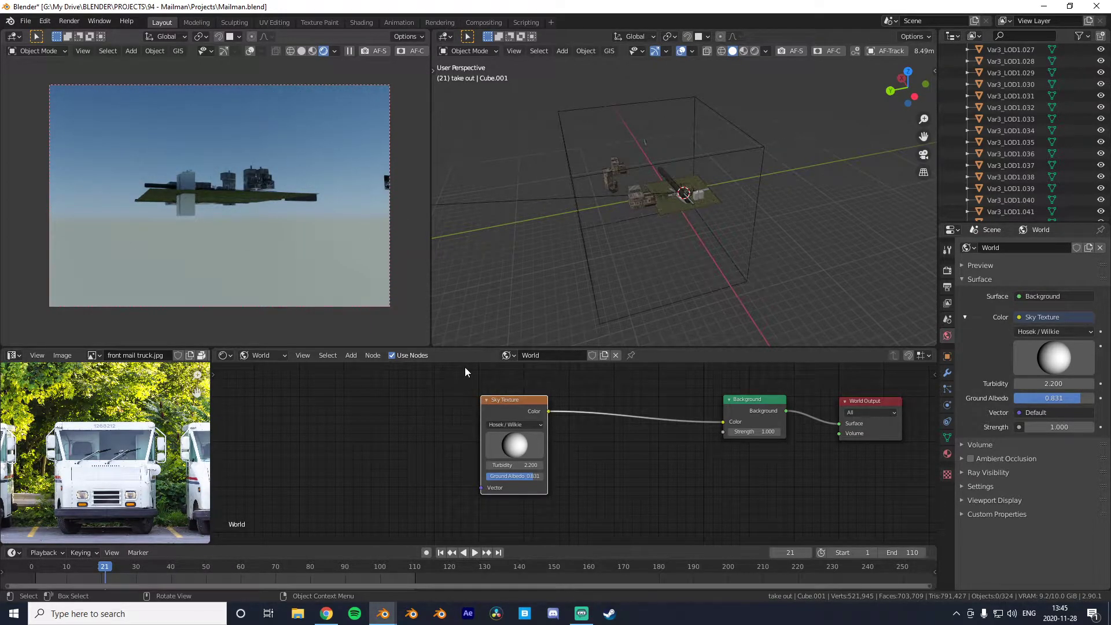
pyautogui.click(520, 428)
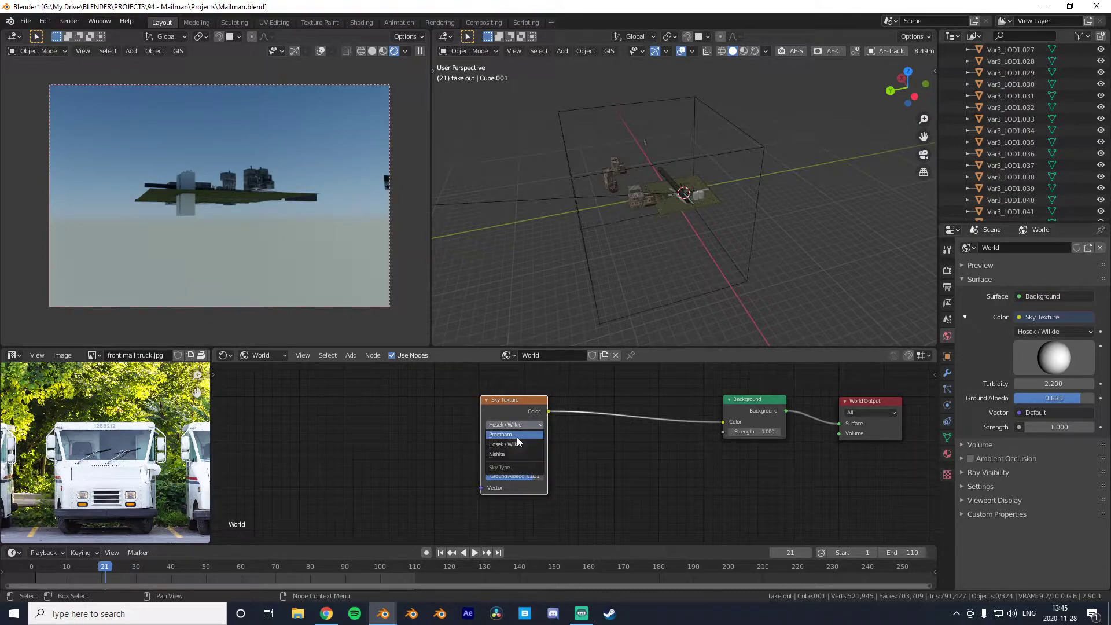
pyautogui.click(499, 454)
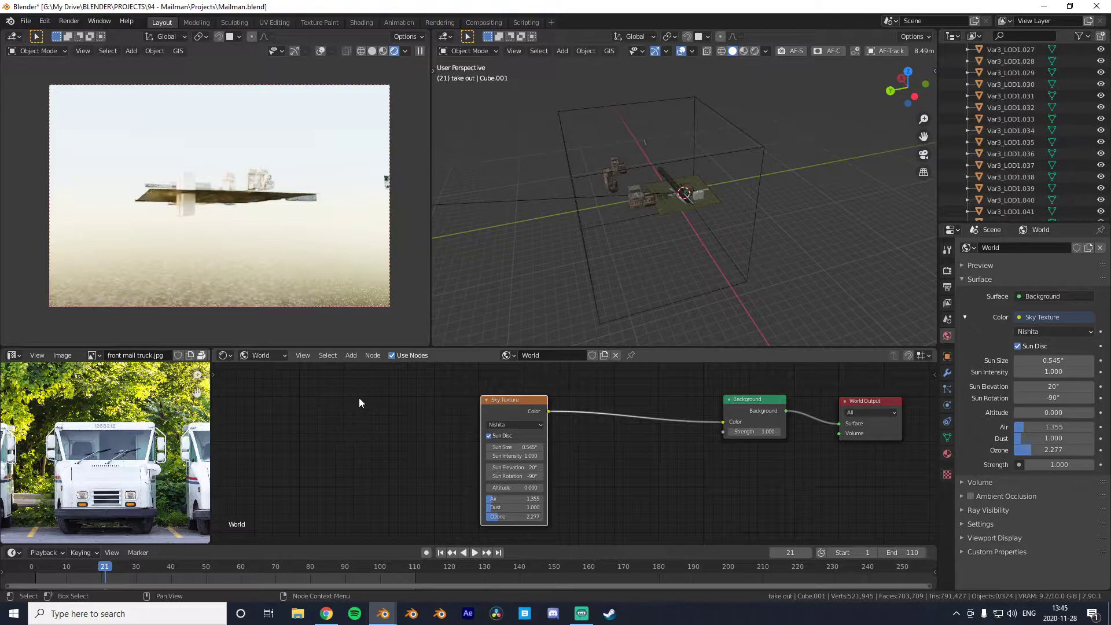
# Replace the Sky Texture node with a newly added one and connect its Color output to the Background colour.
pyautogui.press('KP_0')
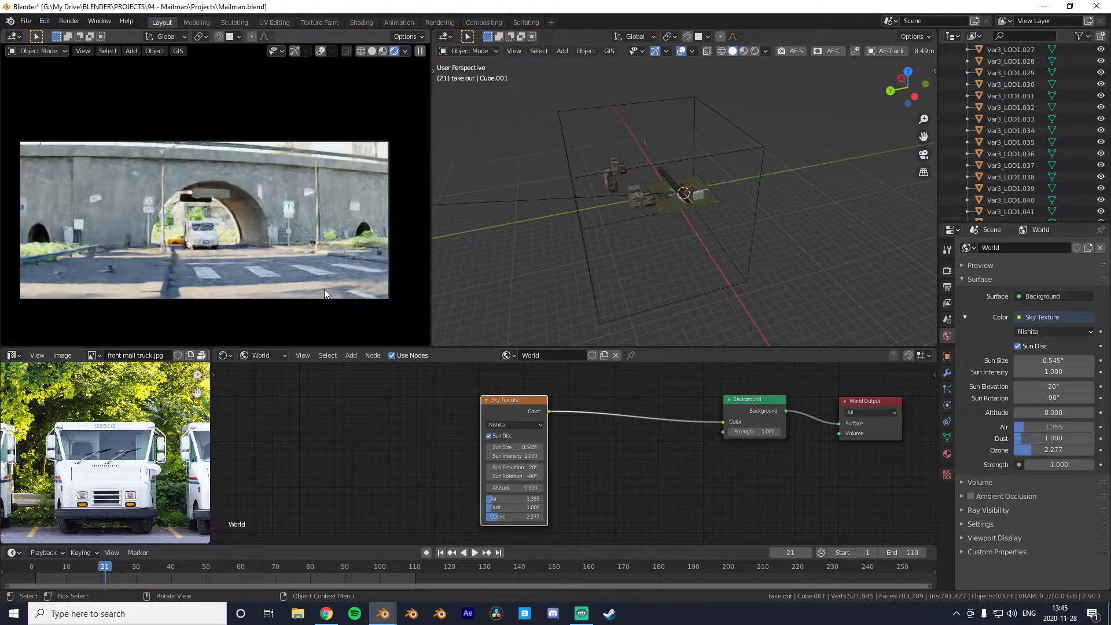
pyautogui.scroll(3, 259, 262)
pyautogui.scroll(-3, 259, 262)
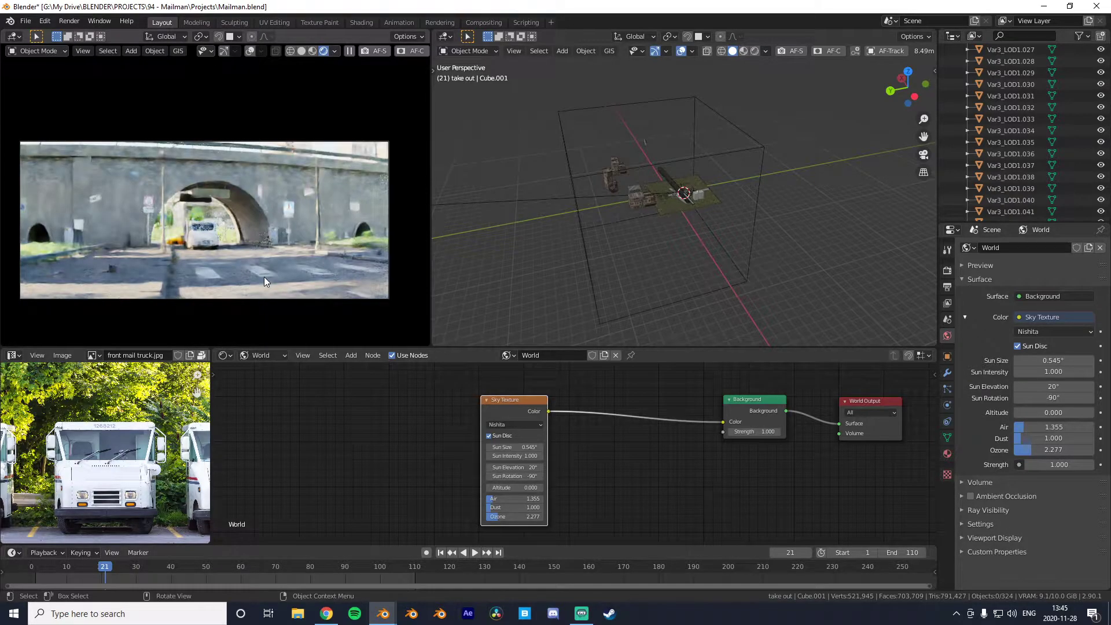
pyautogui.moveTo(264, 276)
pyautogui.mouseDown(button='middle')
pyautogui.moveTo(222, 274)
pyautogui.moveTo(249, 275)
pyautogui.mouseUp(button='middle')
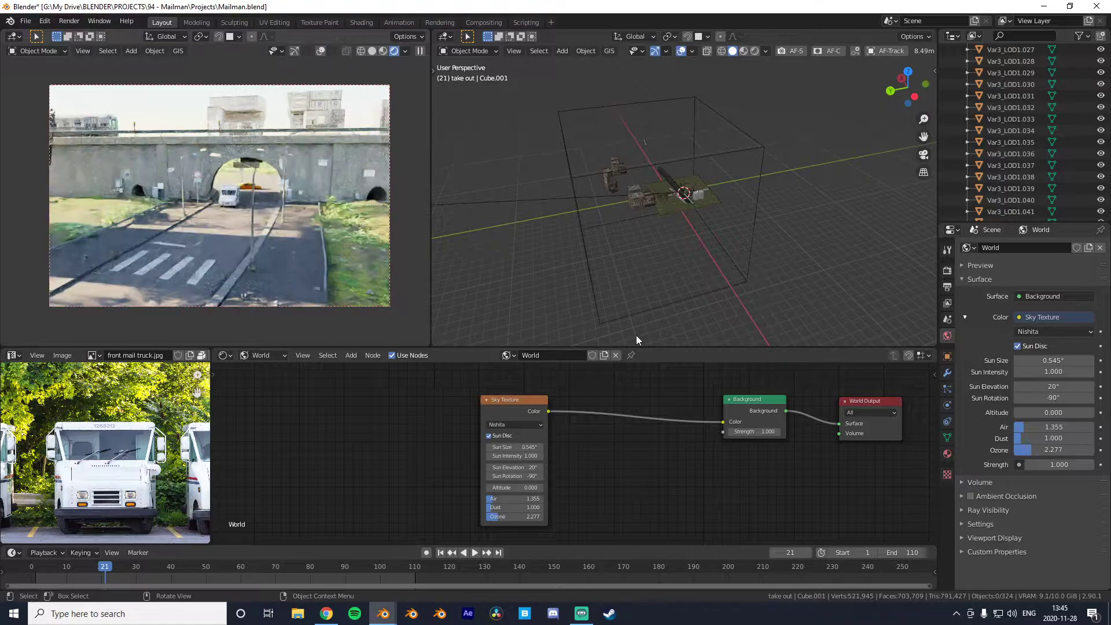
pyautogui.press('Delete')
pyautogui.hotkey('shift', 'a')
pyautogui.click(554, 414)
pyautogui.write('sky')
pyautogui.press('Return')
pyautogui.click(554, 416)
pyautogui.scroll(2, 456, 435)
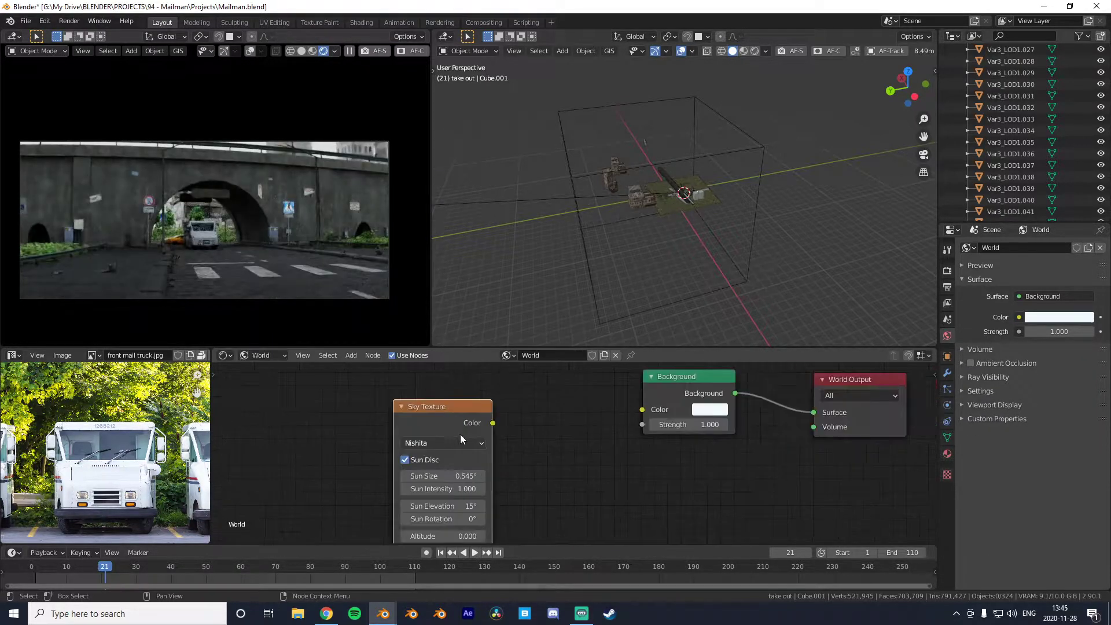
pyautogui.moveTo(493, 423); pyautogui.dragTo(642, 409)
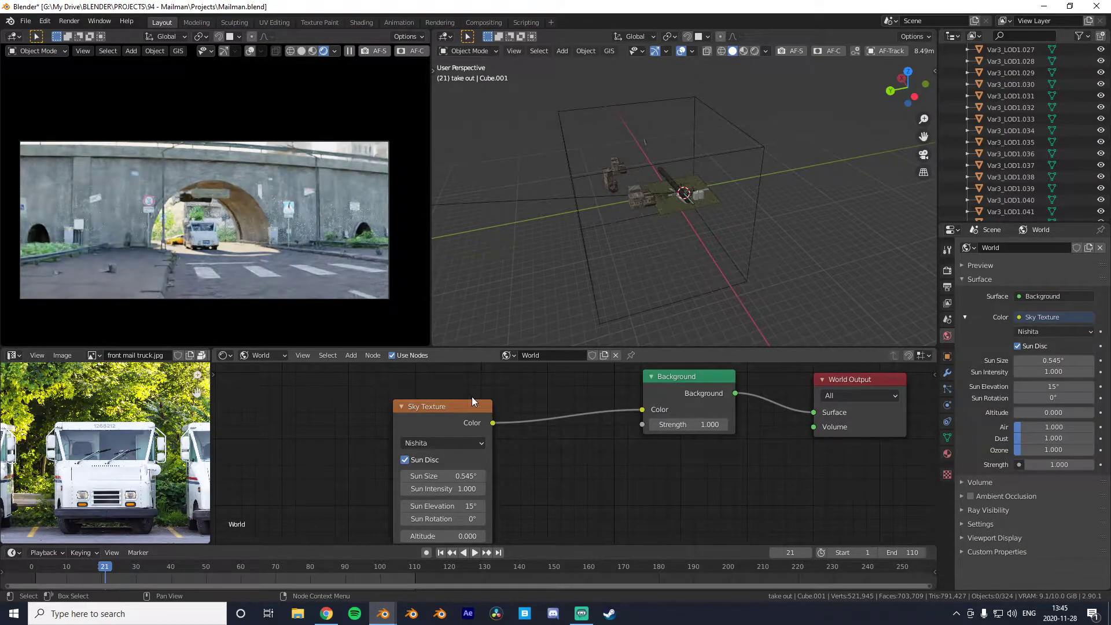
# Try a sun intensity of 112.2 on the Sky Texture, then reset it to 1.
pyautogui.moveTo(150, 190); pyautogui.dragTo(189, 215, button='middle')
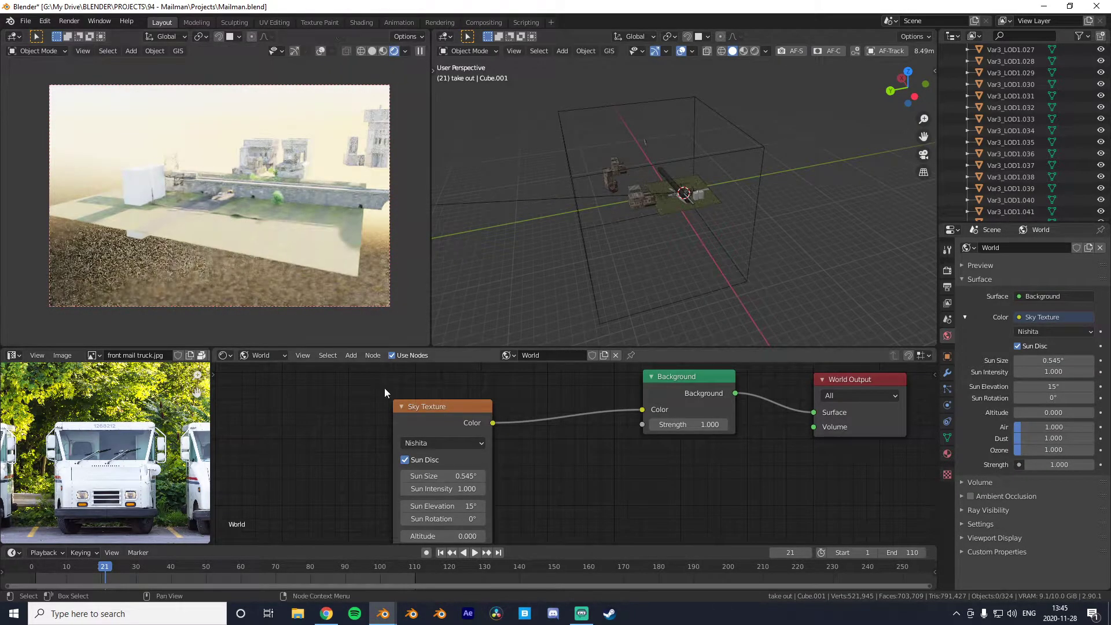
pyautogui.press('KP_0')
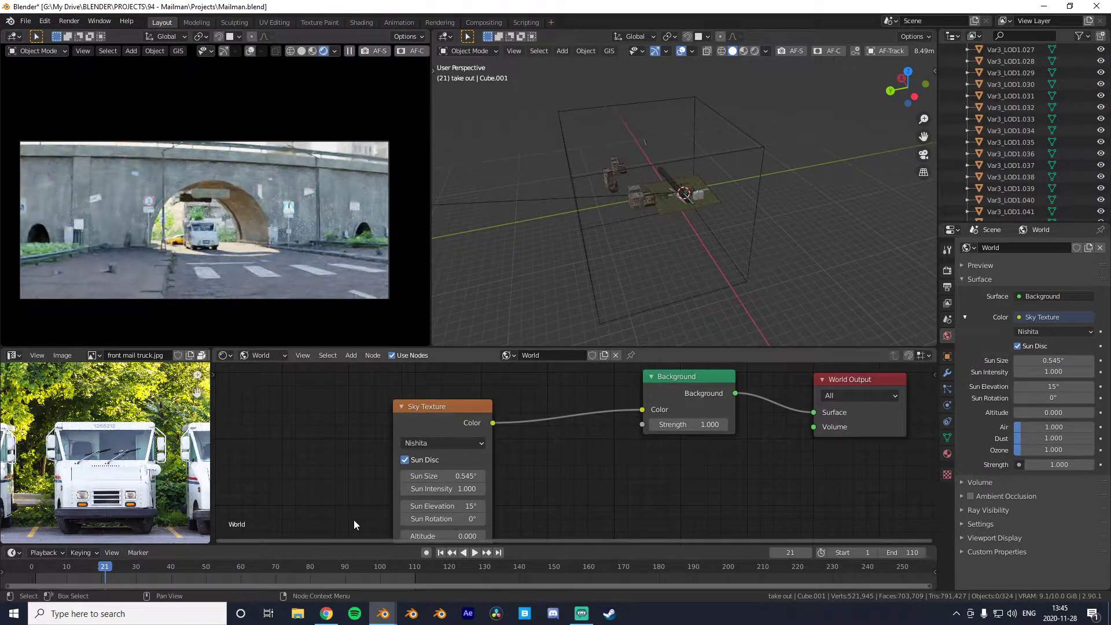
pyautogui.moveTo(440, 489); pyautogui.dragTo(556, 489)
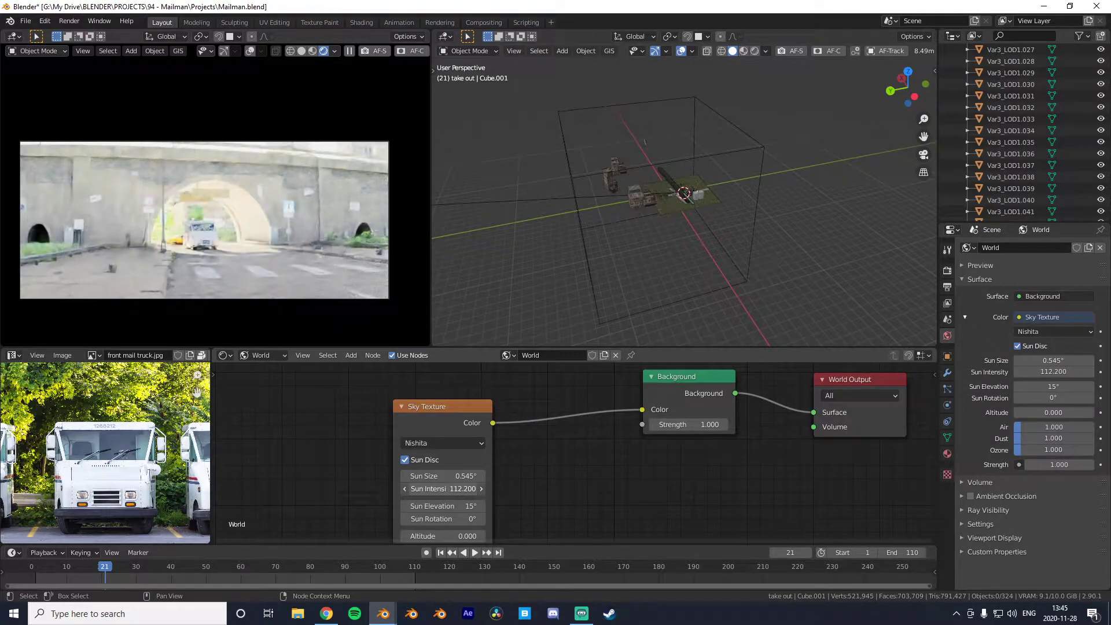
pyautogui.click(445, 489)
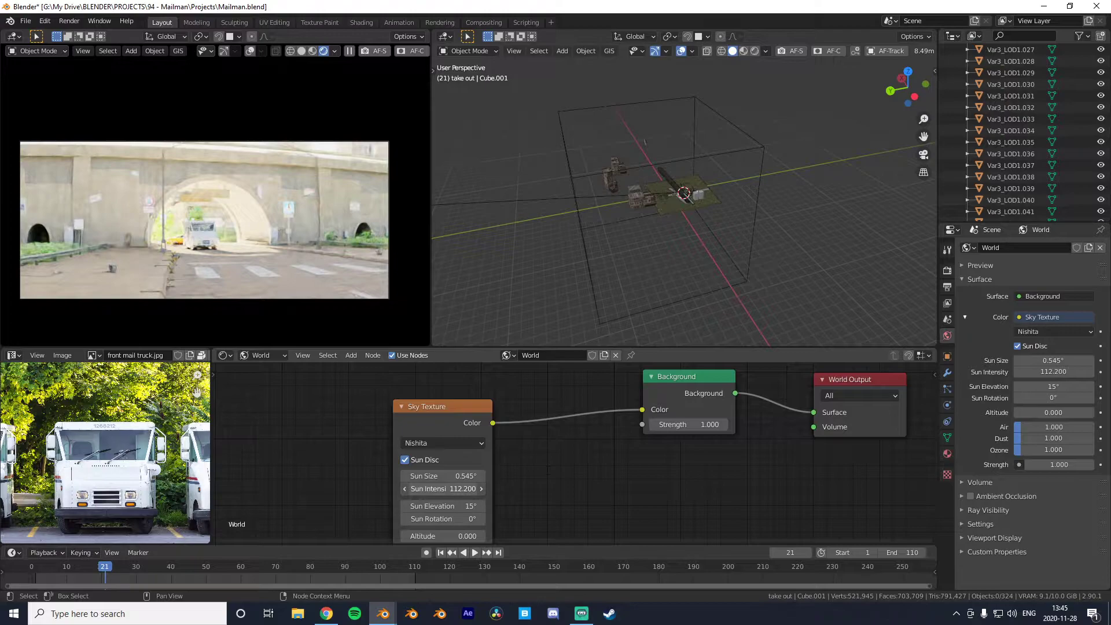
pyautogui.write('1')
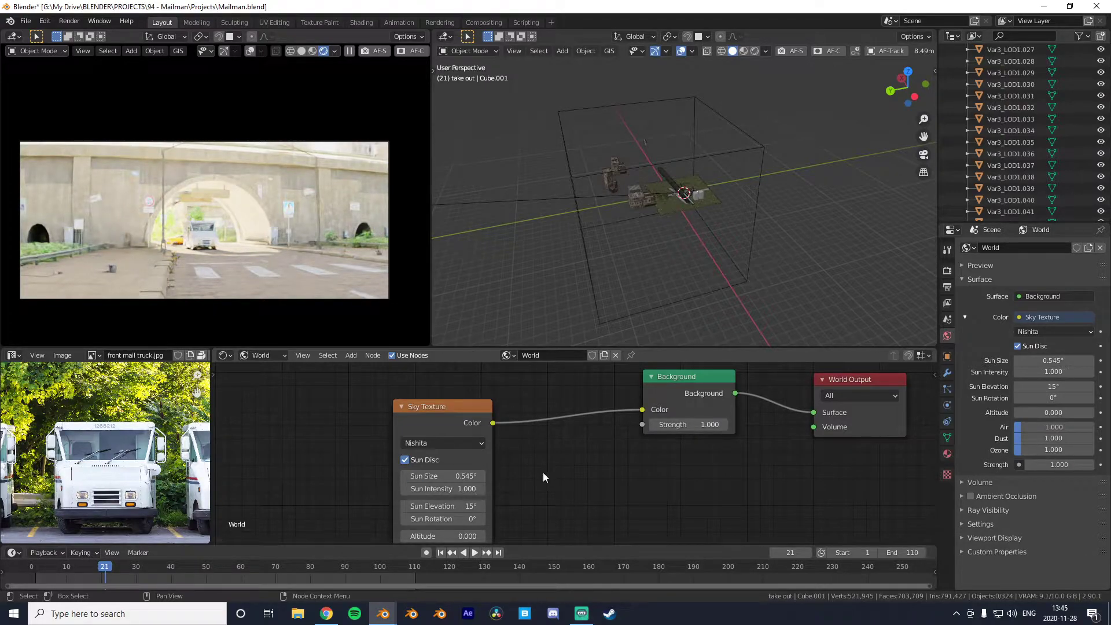
pyautogui.press('Return')
# Try a sun size of 0° on the Sky Texture, then set it to 0.645°.
pyautogui.moveTo(445, 477); pyautogui.dragTo(408, 476)
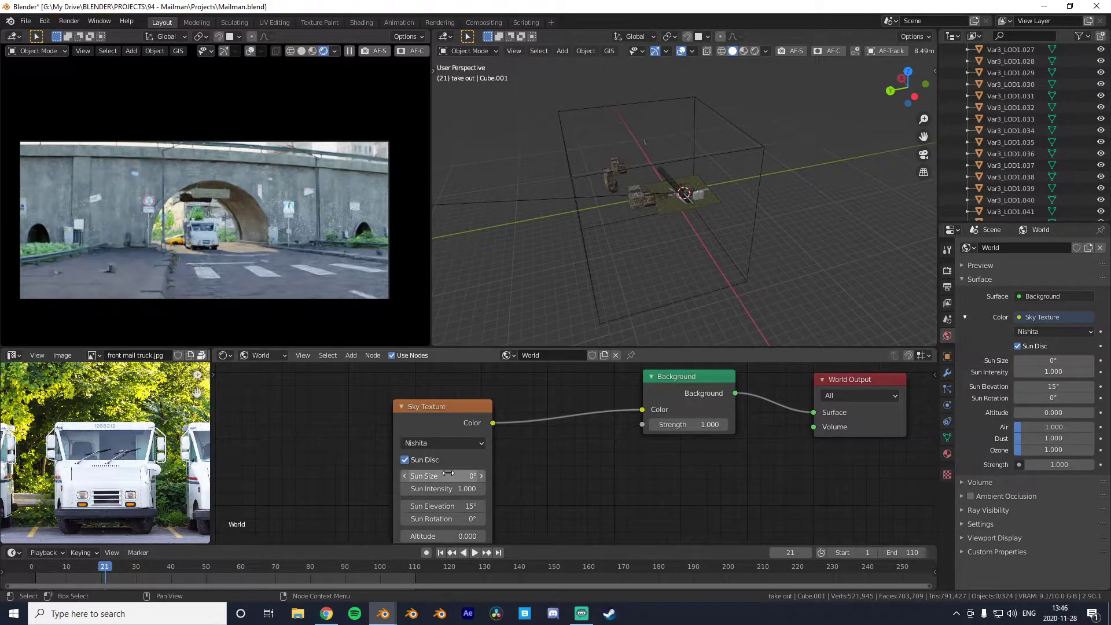
pyautogui.moveTo(451, 476); pyautogui.dragTo(414, 486)
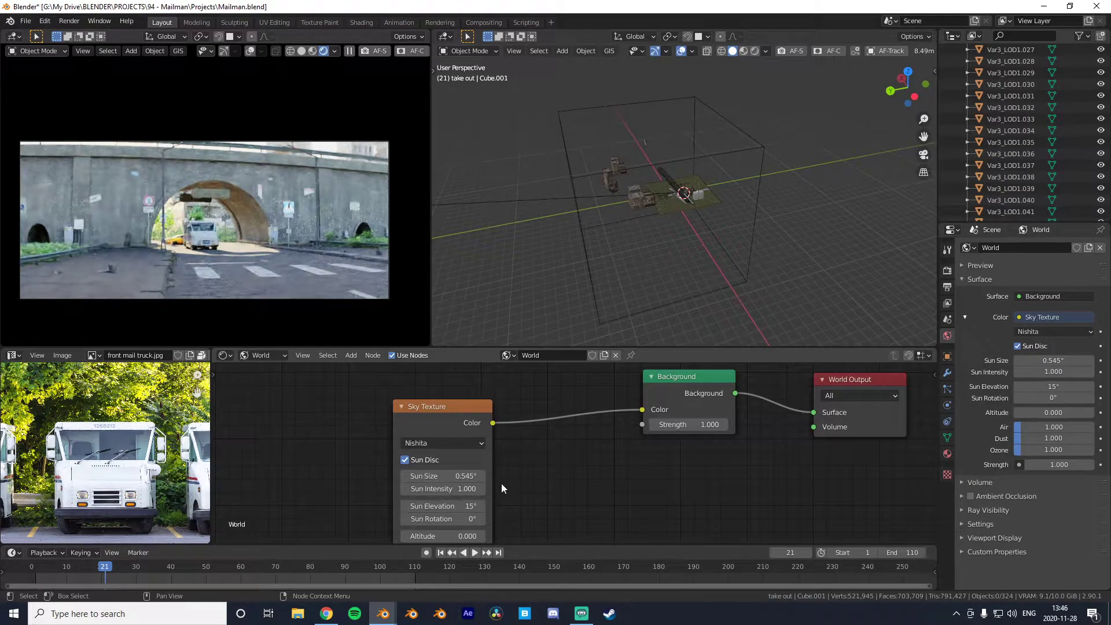
pyautogui.moveTo(502, 484); pyautogui.dragTo(501, 466, button='middle')
pyautogui.moveTo(528, 479); pyautogui.dragTo(550, 442, button='middle')
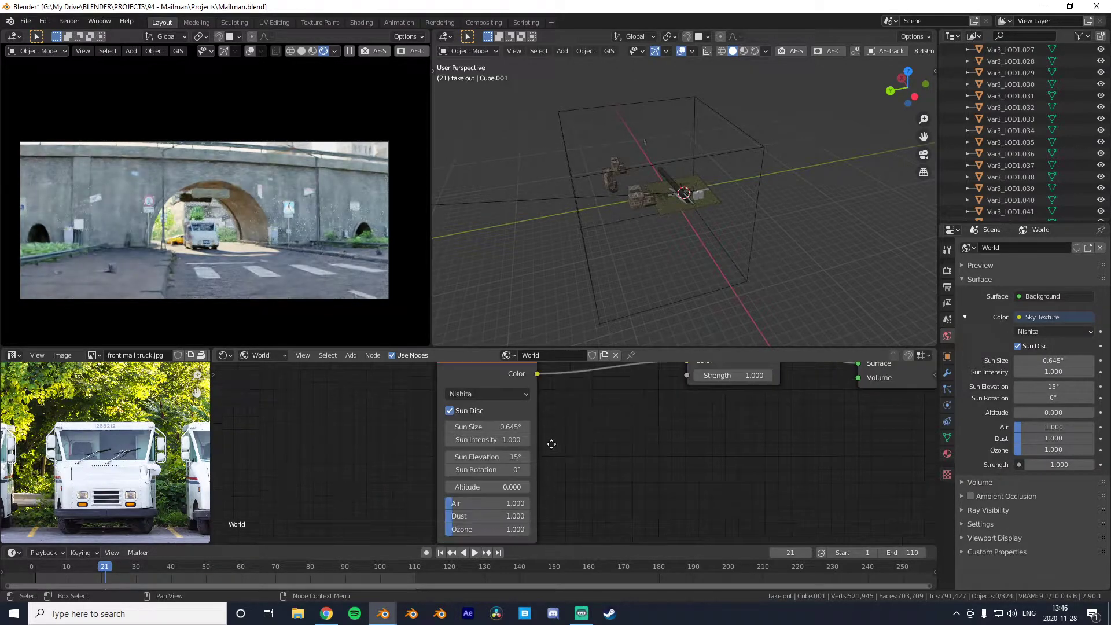
# Raise the sun elevation to 90° and examine the lighting from around the scene and through the camera.
pyautogui.moveTo(476, 454); pyautogui.dragTo(596, 454)
pyautogui.moveTo(253, 200)
pyautogui.mouseDown(button='middle')
pyautogui.moveTo(256, 148)
pyautogui.moveTo(292, 131)
pyautogui.moveTo(248, 194)
pyautogui.mouseUp(button='middle')
pyautogui.scroll(-5, 247, 193)
pyautogui.scroll(-4, 254, 158)
pyautogui.press('KP_0')
pyautogui.scroll(2, 261, 272)
pyautogui.scroll(1, 263, 273)
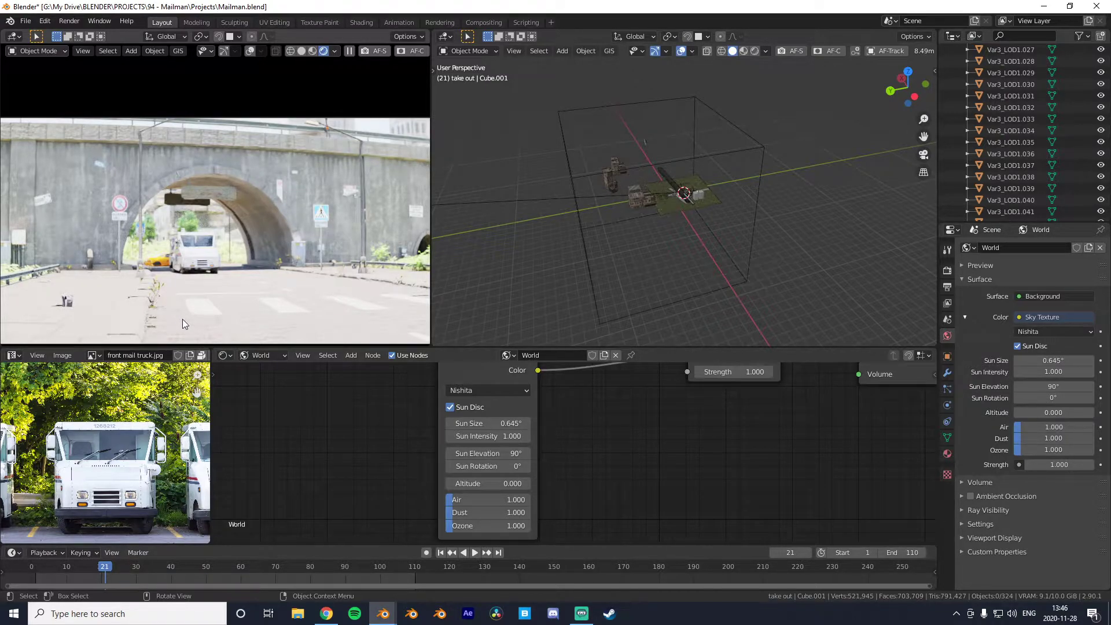
pyautogui.scroll(-2, 181, 317)
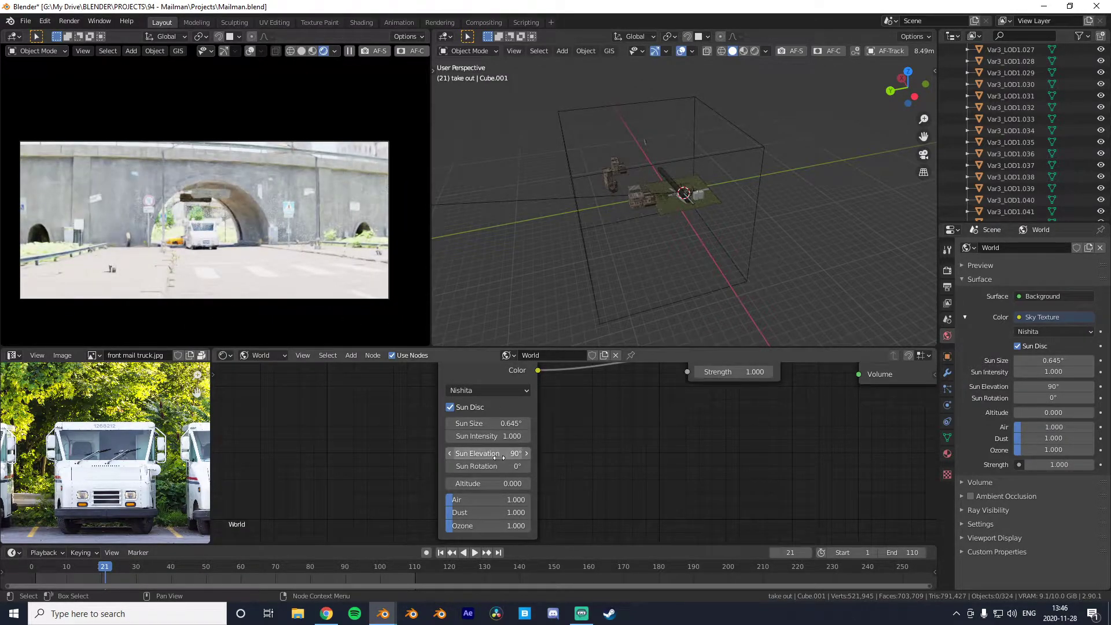
# Lower the sun elevation to 1.9°, set the sun rotation to -97.8°, and raise the elevation to 11.6° while checking the camera view.
pyautogui.moveTo(499, 458); pyautogui.dragTo(449, 458)
pyautogui.moveTo(267, 234); pyautogui.dragTo(287, 258, button='middle')
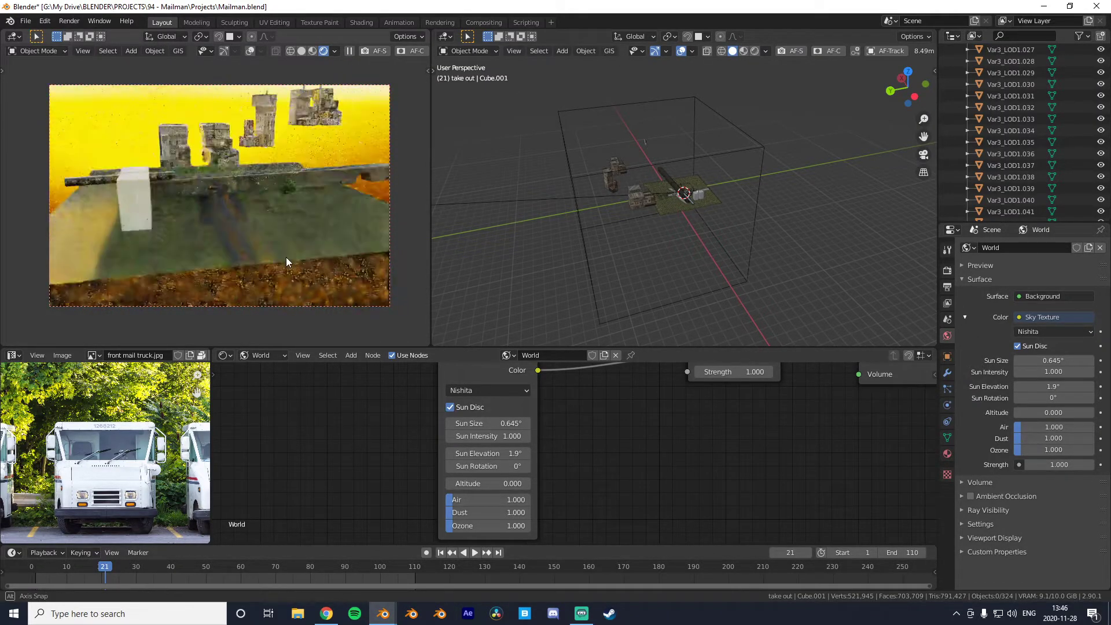
pyautogui.moveTo(509, 469); pyautogui.dragTo(451, 470)
pyautogui.moveTo(155, 256); pyautogui.dragTo(147, 178, button='middle')
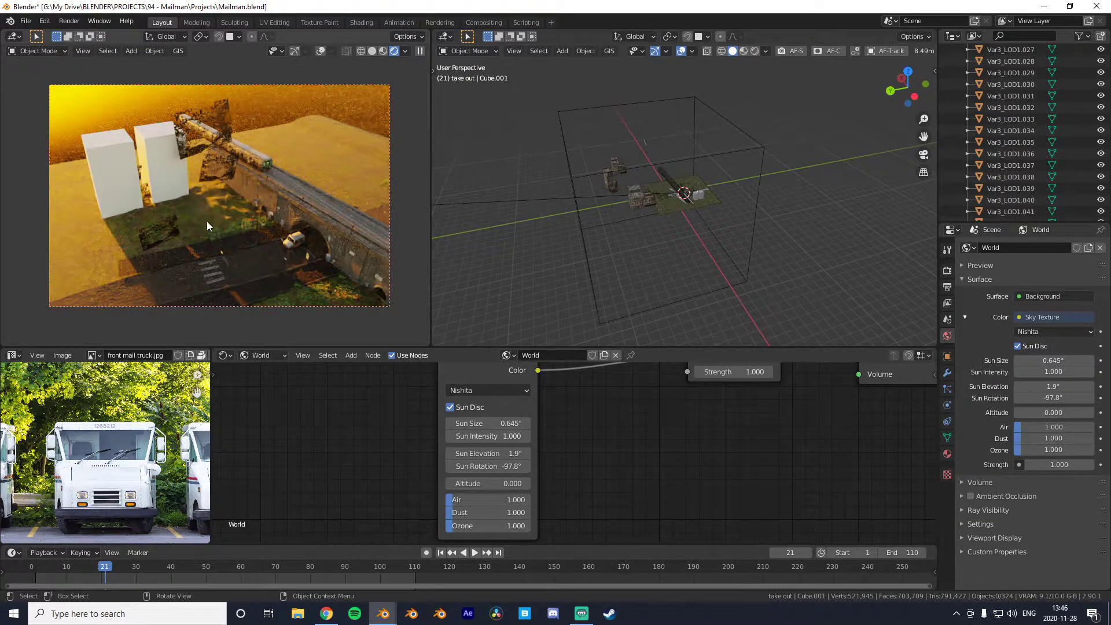
pyautogui.press('KP_0')
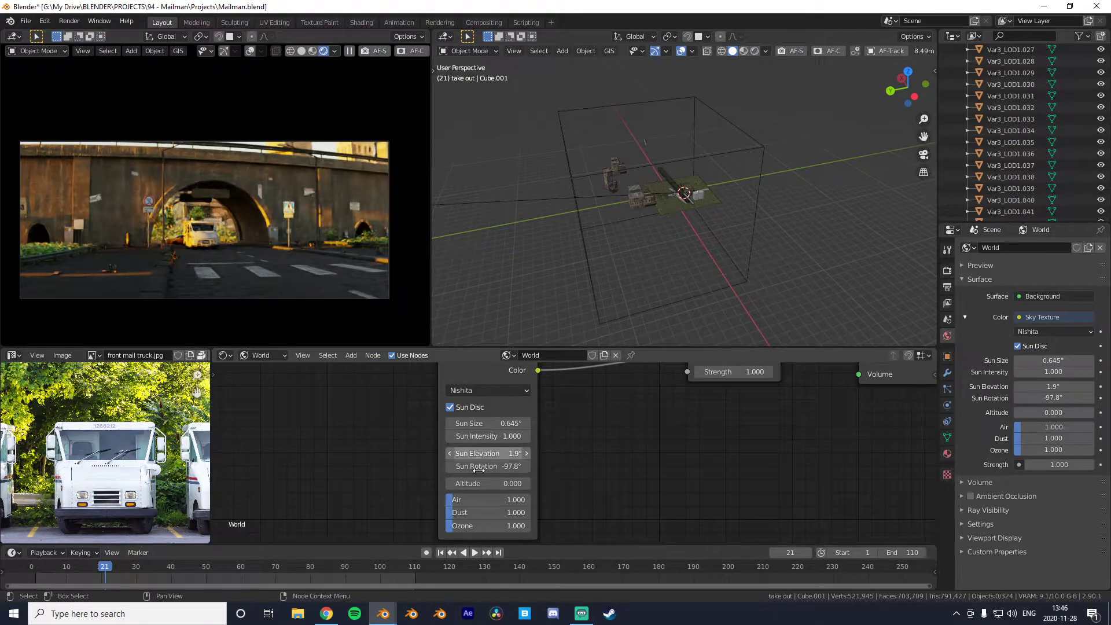
pyautogui.moveTo(476, 456); pyautogui.dragTo(526, 456)
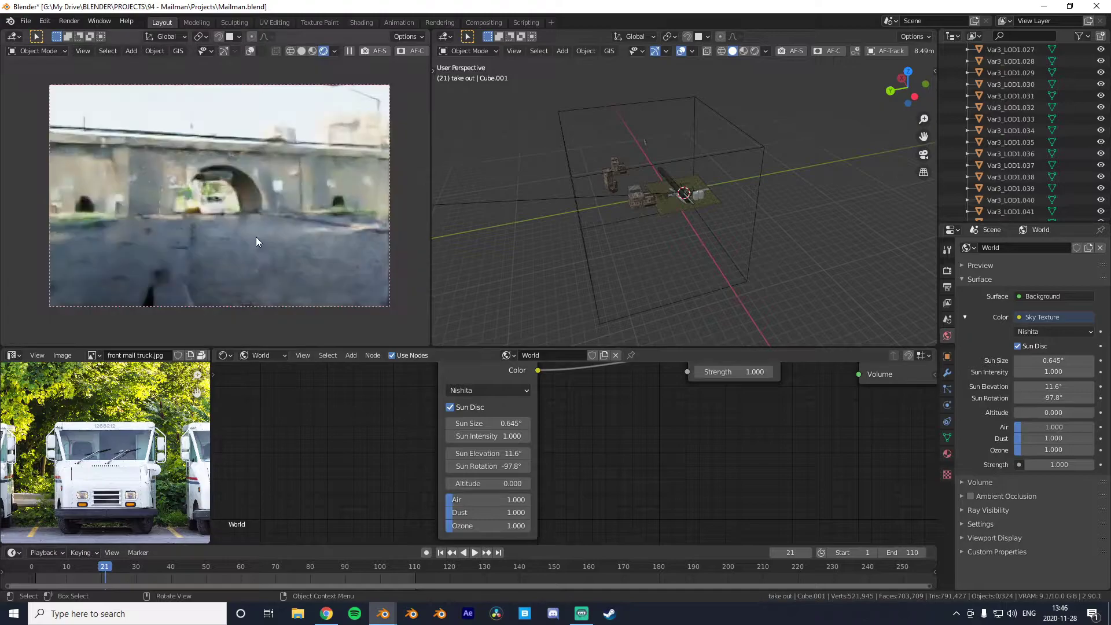
# Try Air values of 0 and 0.538 on the Sky Texture, then reset Air to 1.
pyautogui.moveTo(455, 500)
pyautogui.mouseDown()
pyautogui.moveTo(524, 499)
pyautogui.moveTo(446, 502)
pyautogui.mouseUp()
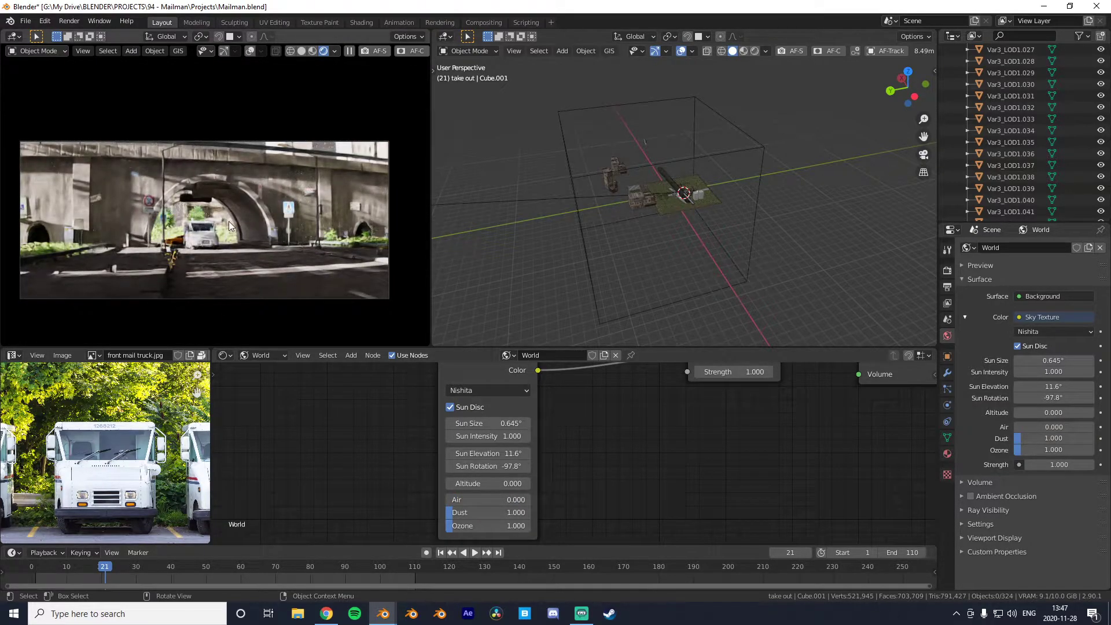
pyautogui.moveTo(454, 507); pyautogui.dragTo(458, 506)
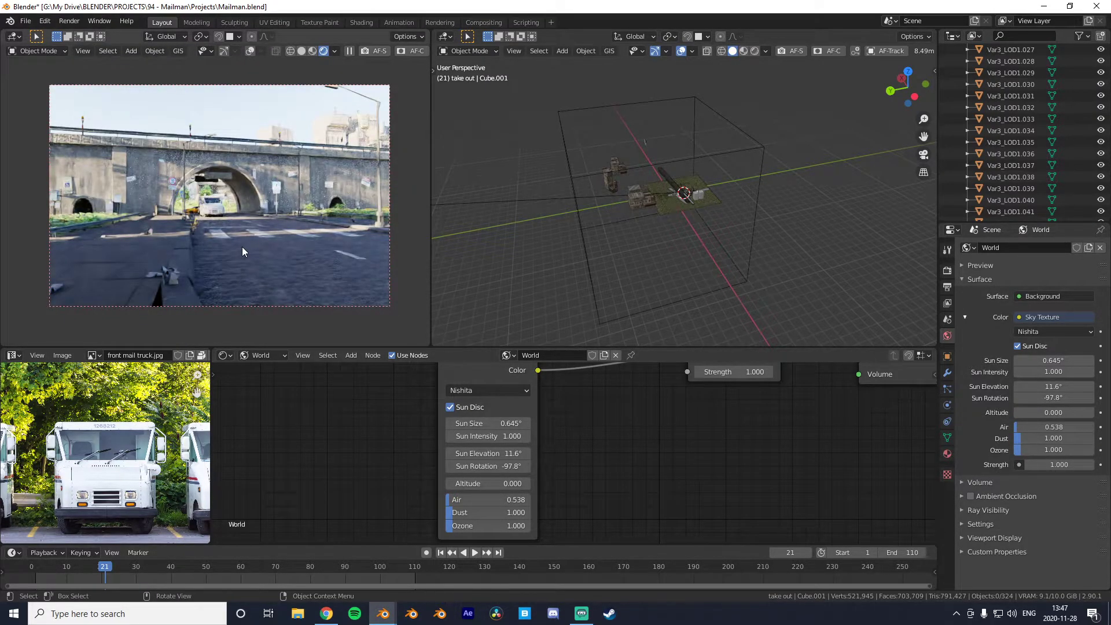
pyautogui.moveTo(238, 239); pyautogui.dragTo(250, 173, button='middle')
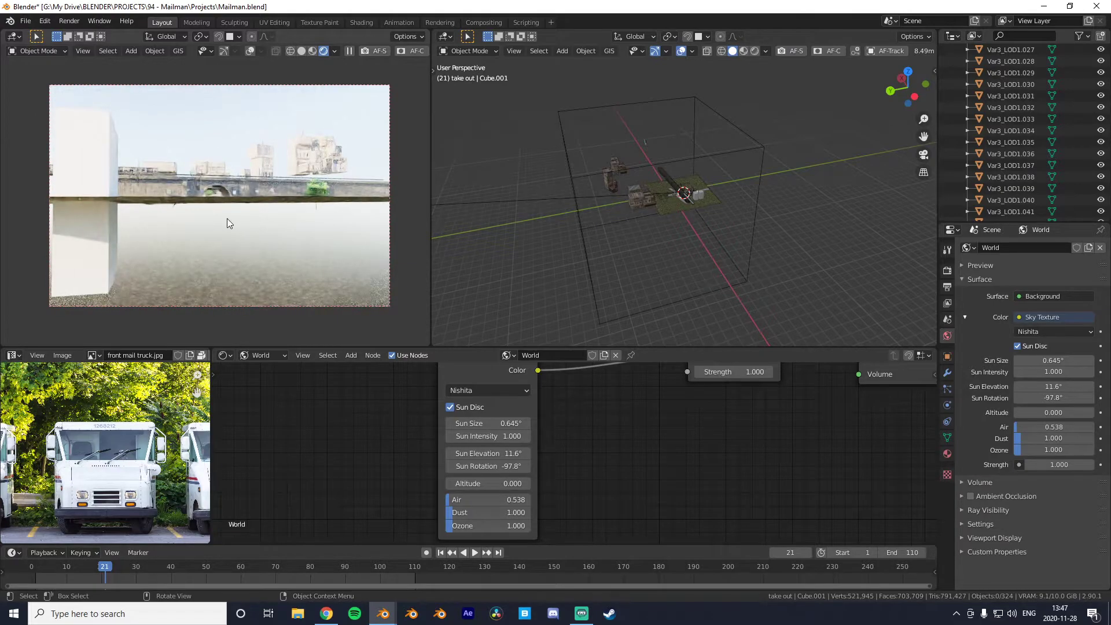
pyautogui.hotkey('ctrl', 'z')
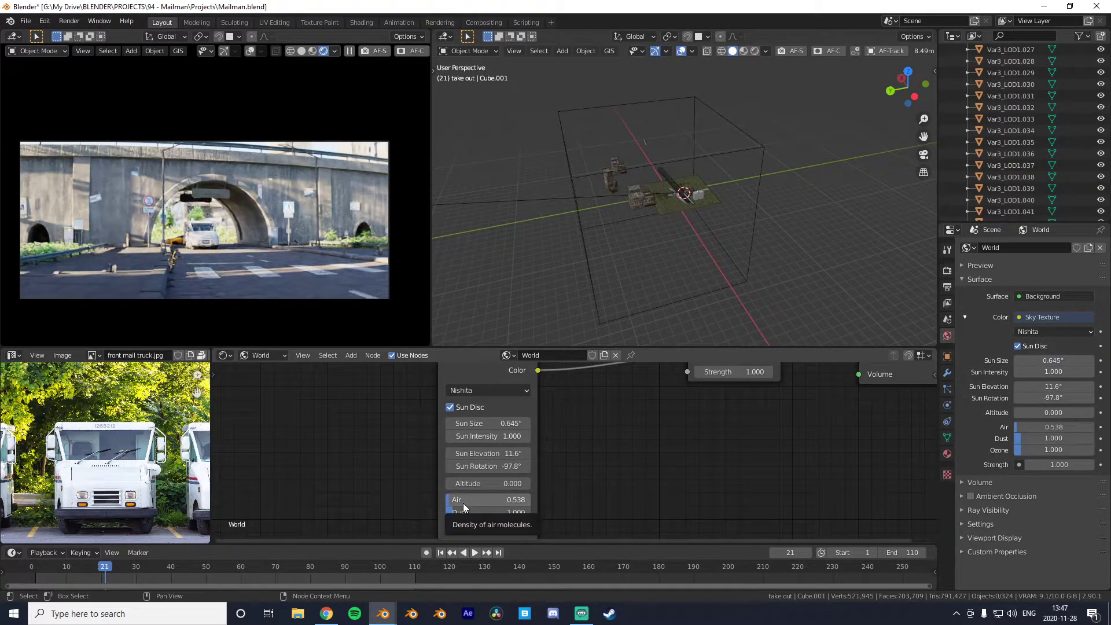
pyautogui.moveTo(463, 503); pyautogui.dragTo(503, 502)
pyautogui.click(488, 499)
pyautogui.write('1')
pyautogui.press('Return')
# Try Dust values of 0 and 1 on the Sky Texture, then set Dust to 1.1.
pyautogui.click(460, 513)
pyautogui.write('0')
pyautogui.press('Return')
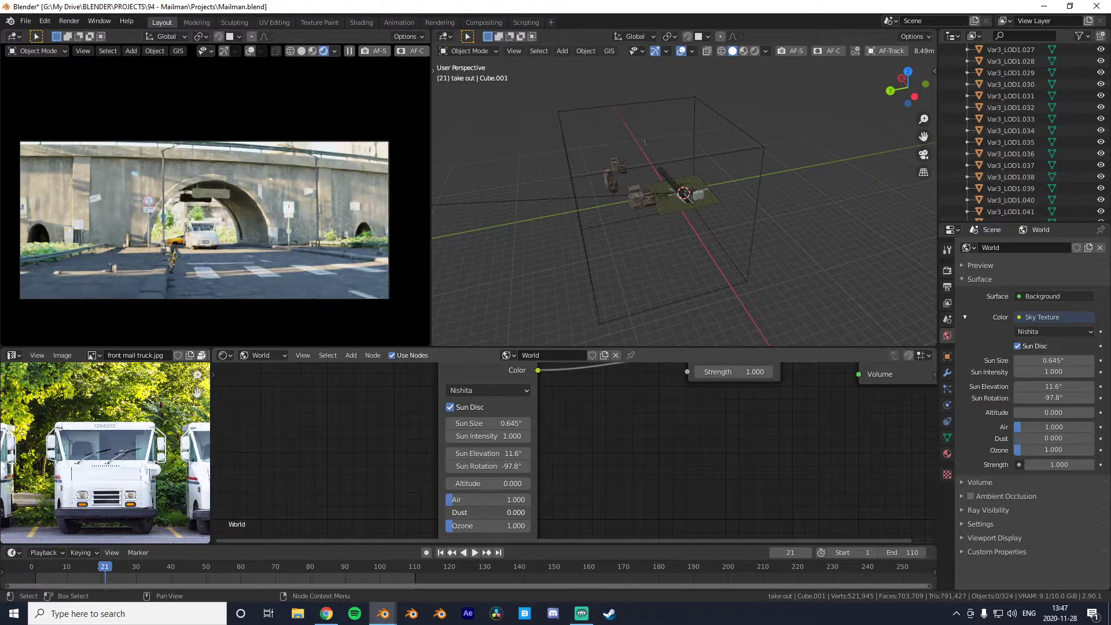
pyautogui.write('1')
pyautogui.press('Return')
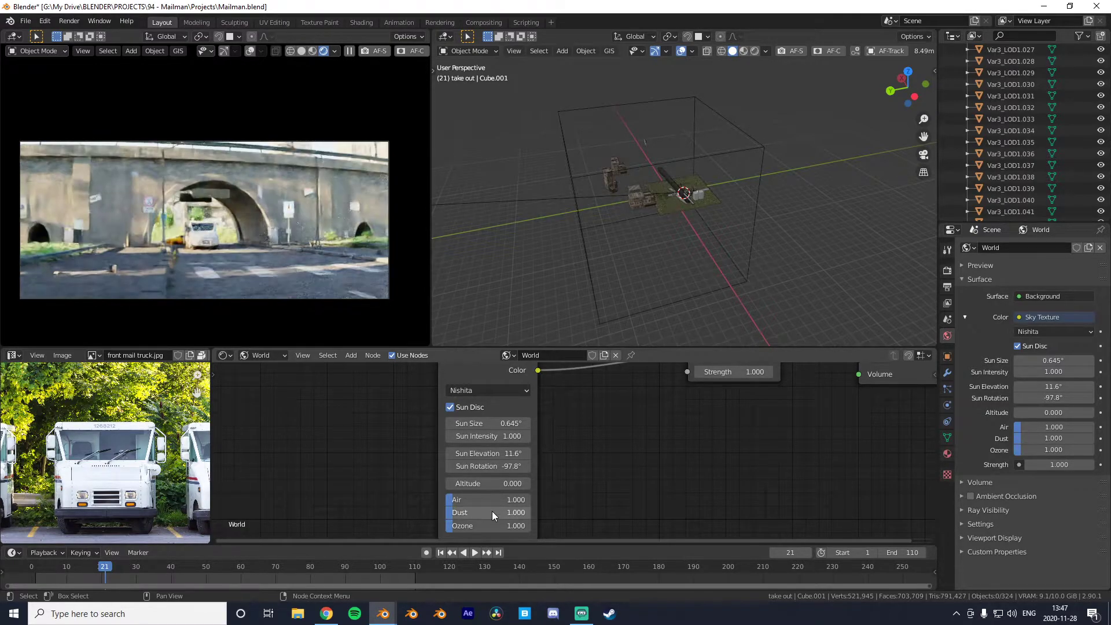
pyautogui.click(493, 512)
pyautogui.write('1.1')
pyautogui.press('Return')
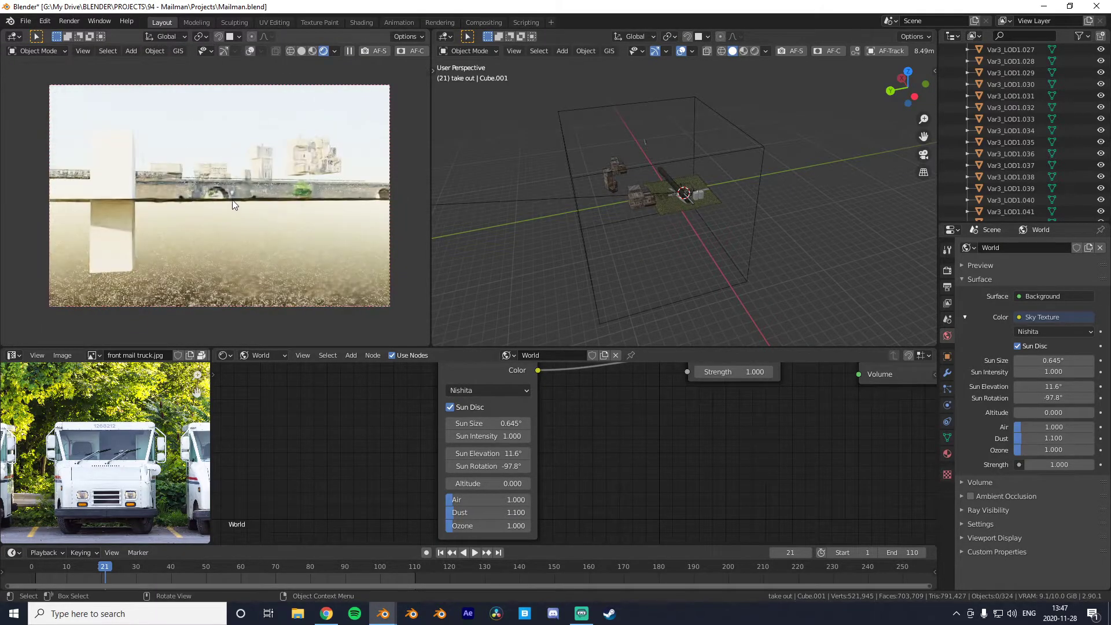
# Unhide all hidden objects in the scene and return to the camera view.
pyautogui.hotkey('alt', 'h')
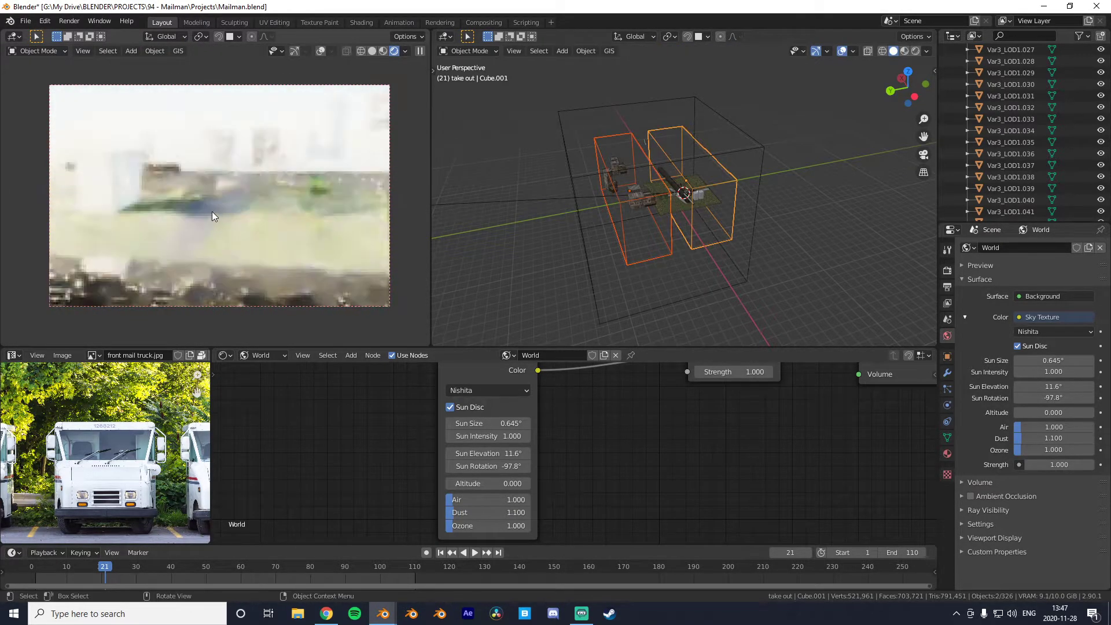
pyautogui.press('KP_0')
# Try Ozone values of 6.385 and 2.231 on the Sky Texture, then set Ozone to 1.5.
pyautogui.scroll(2, 440, 448)
pyautogui.moveTo(439, 449); pyautogui.dragTo(404, 384, button='middle')
pyautogui.moveTo(432, 474); pyautogui.dragTo(485, 475)
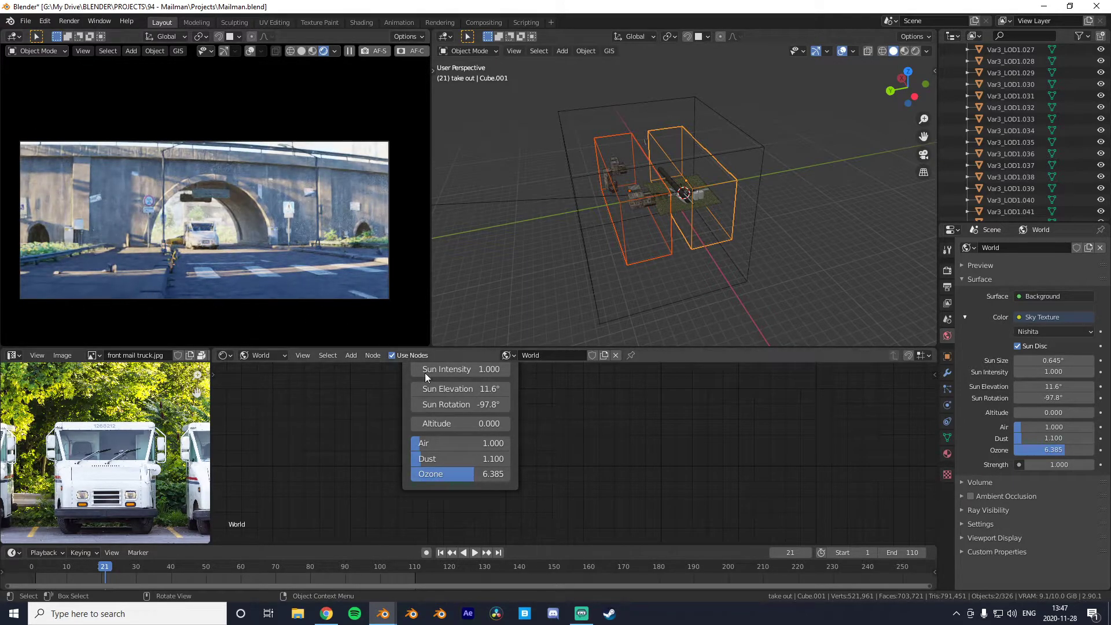
pyautogui.moveTo(444, 478); pyautogui.dragTo(411, 478)
pyautogui.moveTo(478, 480); pyautogui.dragTo(440, 481)
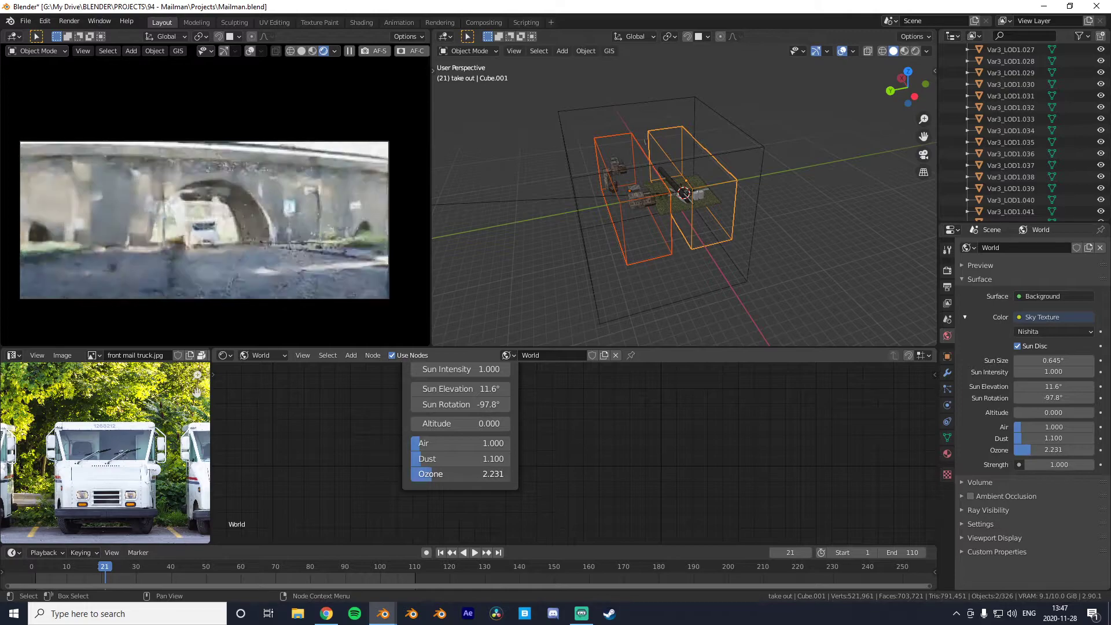
pyautogui.click(457, 480)
pyautogui.write('1.5')
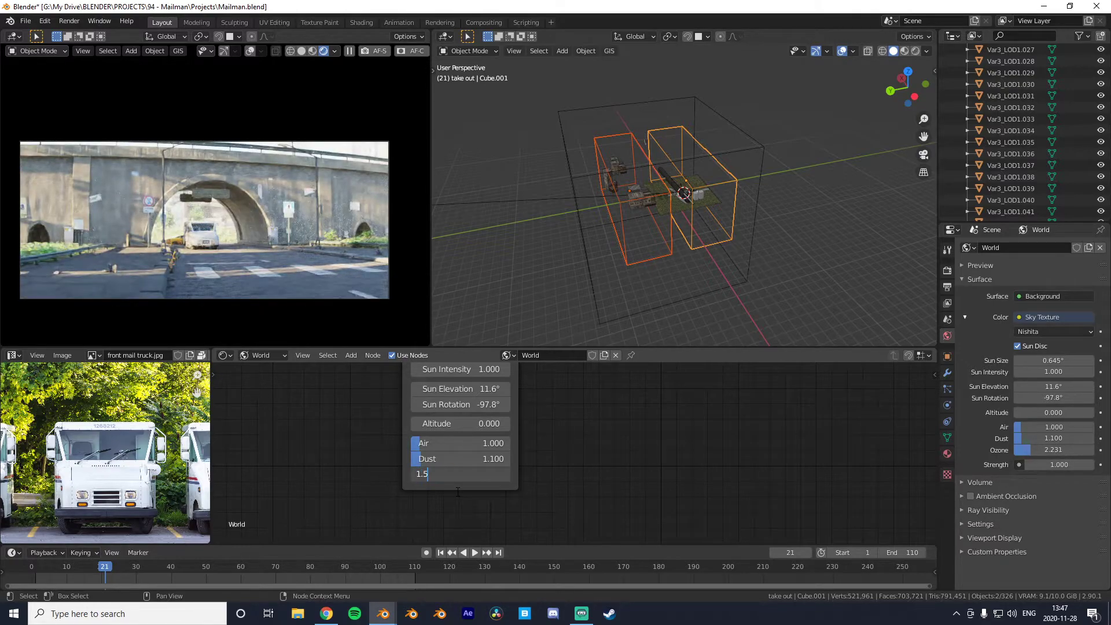
pyautogui.press('Return')
# Set the sun elevation to 16.4° and the sun rotation to -96.4°, and inspect the scene layout.
pyautogui.moveTo(463, 432); pyautogui.dragTo(486, 488, button='middle')
pyautogui.moveTo(481, 445); pyautogui.dragTo(520, 460)
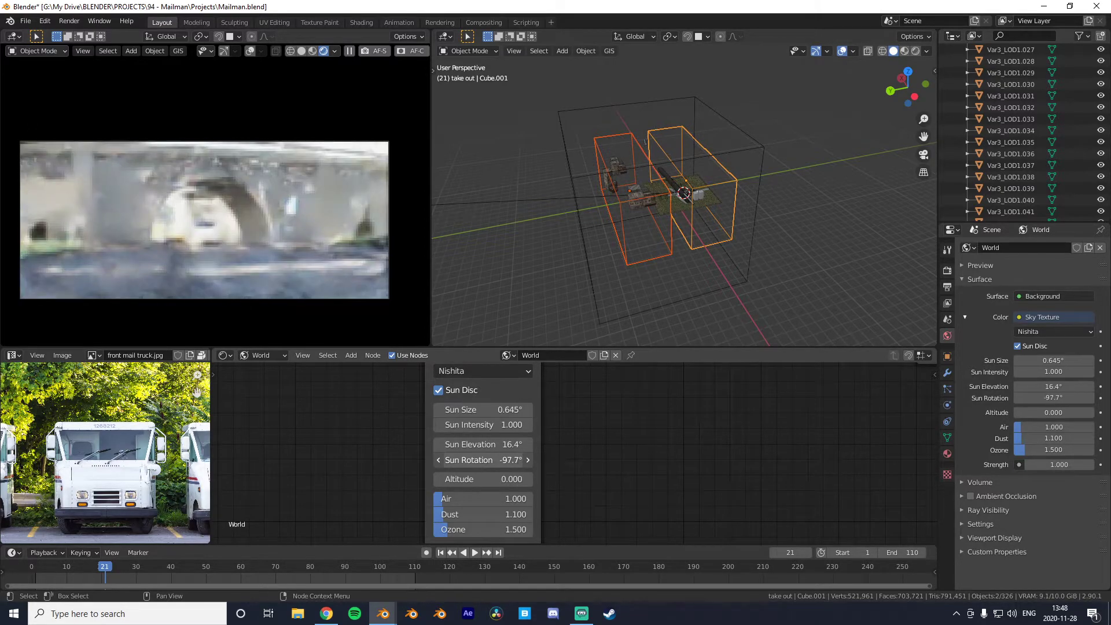
pyautogui.scroll(6, 721, 203)
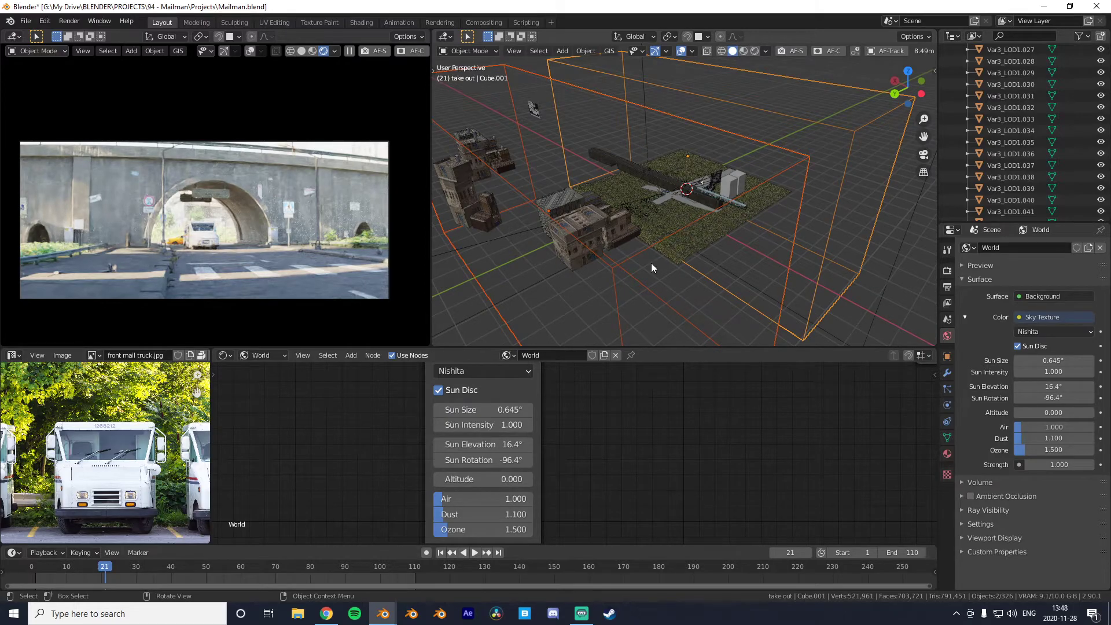
pyautogui.moveTo(651, 268); pyautogui.dragTo(452, 279, button='middle')
pyautogui.scroll(-3, 447, 433)
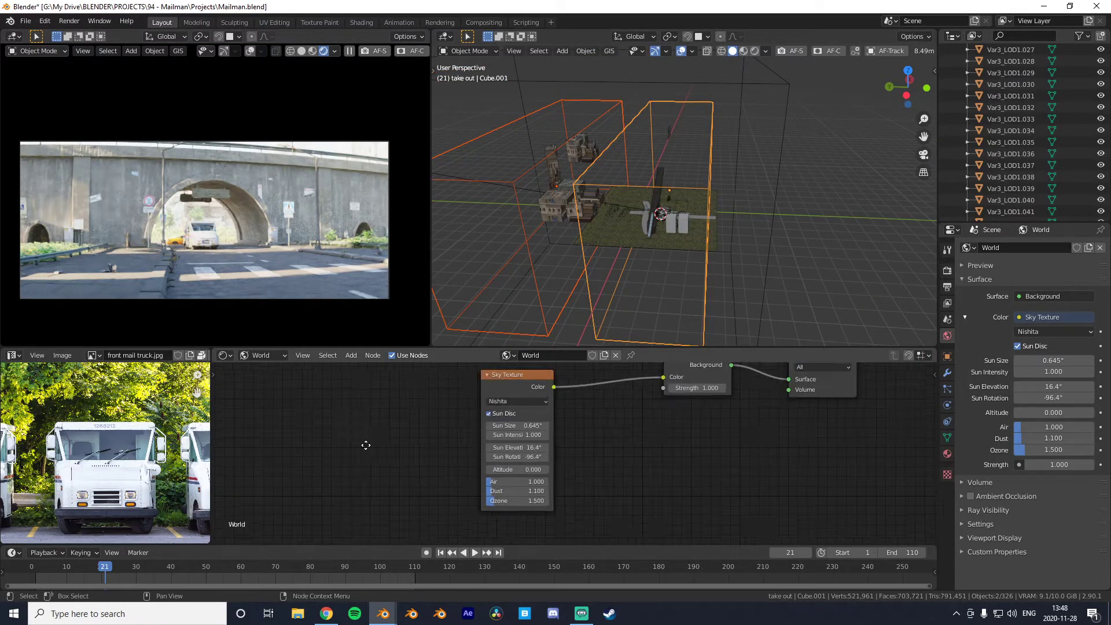
# Raise the Background node's strength to 4.4, then lower it to 0.
pyautogui.moveTo(370, 431); pyautogui.dragTo(249, 474, button='middle')
pyautogui.scroll(1, 386, 376)
pyautogui.moveTo(409, 480); pyautogui.dragTo(463, 480, button='middle')
pyautogui.moveTo(575, 397); pyautogui.dragTo(625, 397)
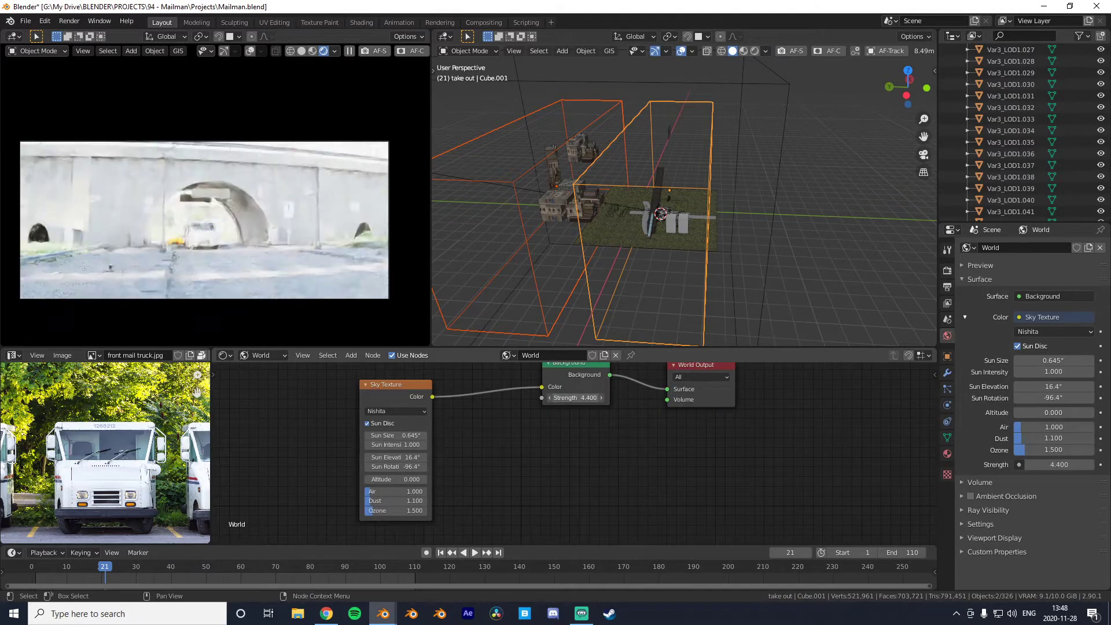
pyautogui.press('BackSpace')
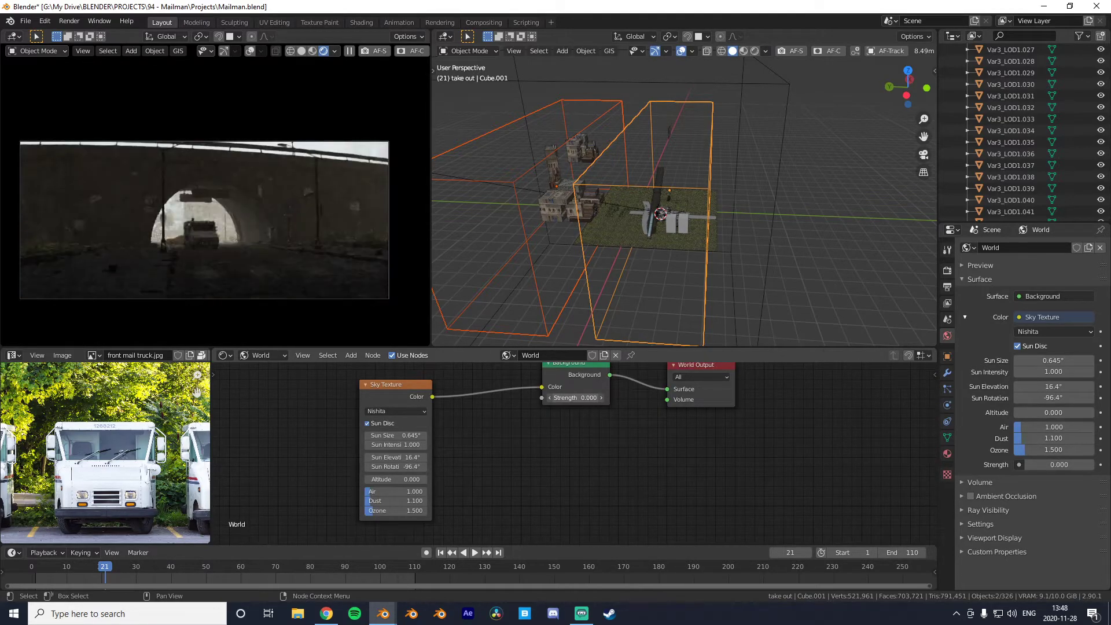
# Set the Background node's strength to 1.
pyautogui.keyDown('ctrl'); pyautogui.scroll(1, 603, 402); pyautogui.keyUp('ctrl')
pyautogui.click(602, 399)
pyautogui.write('1')
pyautogui.press('Return')
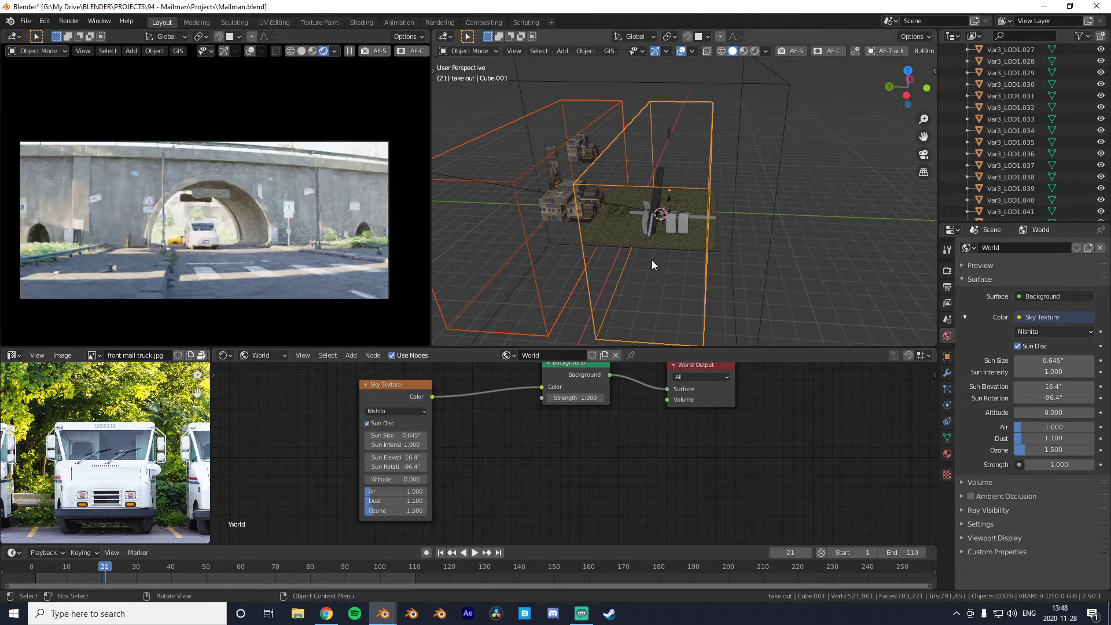
# Inspect the street and tunnel layout in solid shading, and return to the camera view in rendered shading.
pyautogui.scroll(-3, 654, 272)
pyautogui.press('z')
pyautogui.click(339, 272)
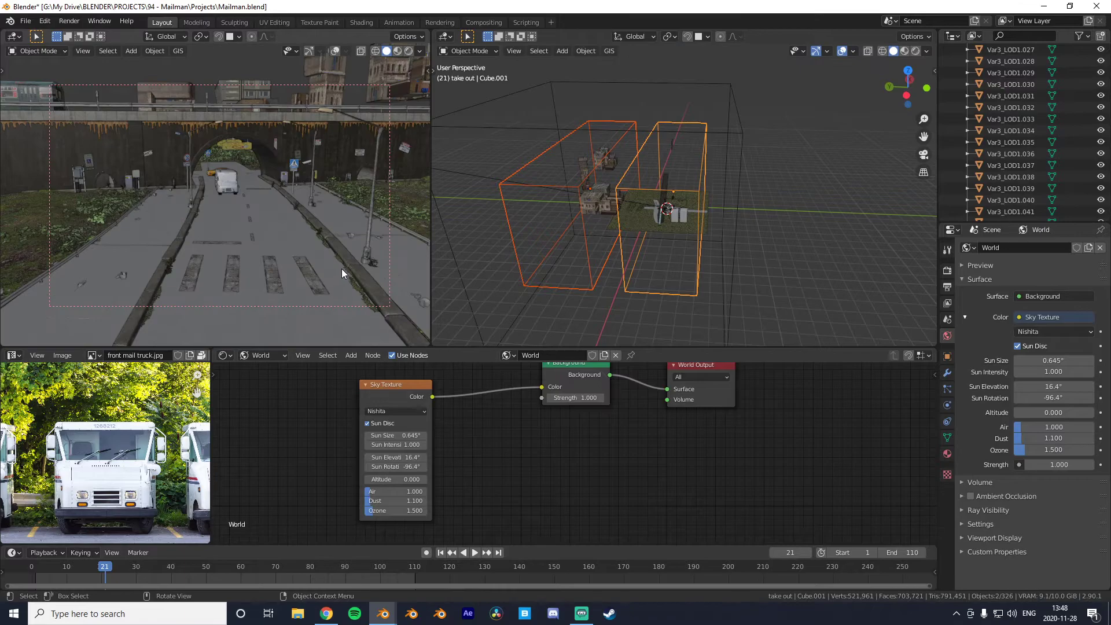
pyautogui.moveTo(265, 264)
pyautogui.mouseDown(button='middle')
pyautogui.moveTo(212, 255)
pyautogui.moveTo(328, 251)
pyautogui.moveTo(268, 274)
pyautogui.mouseUp(button='middle')
pyautogui.press('KP_0')
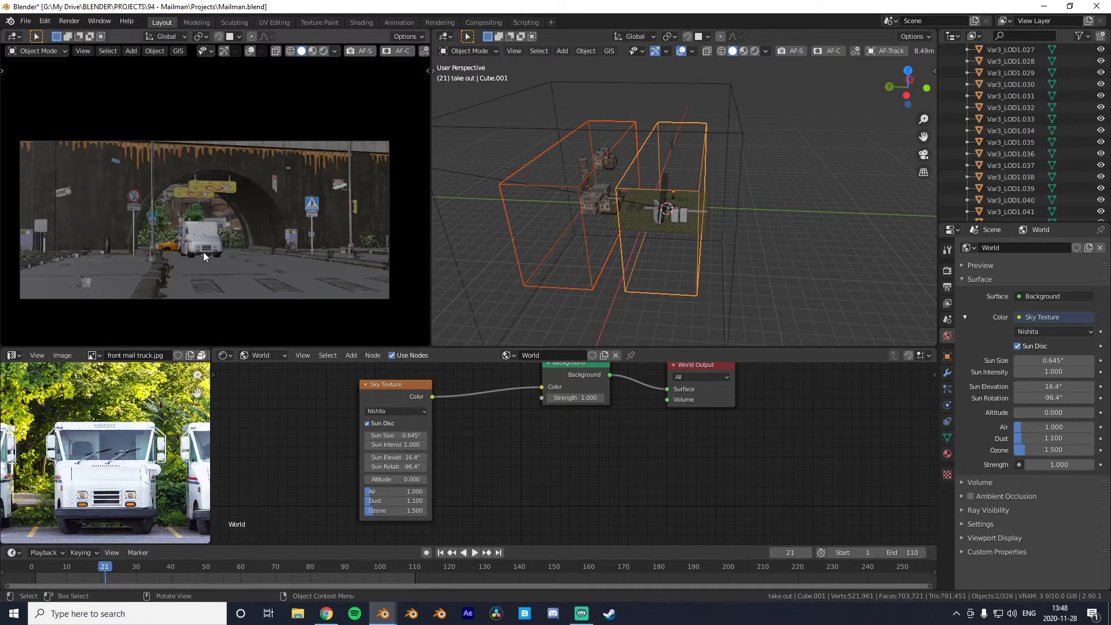
pyautogui.press('z')
pyautogui.click(202, 193)
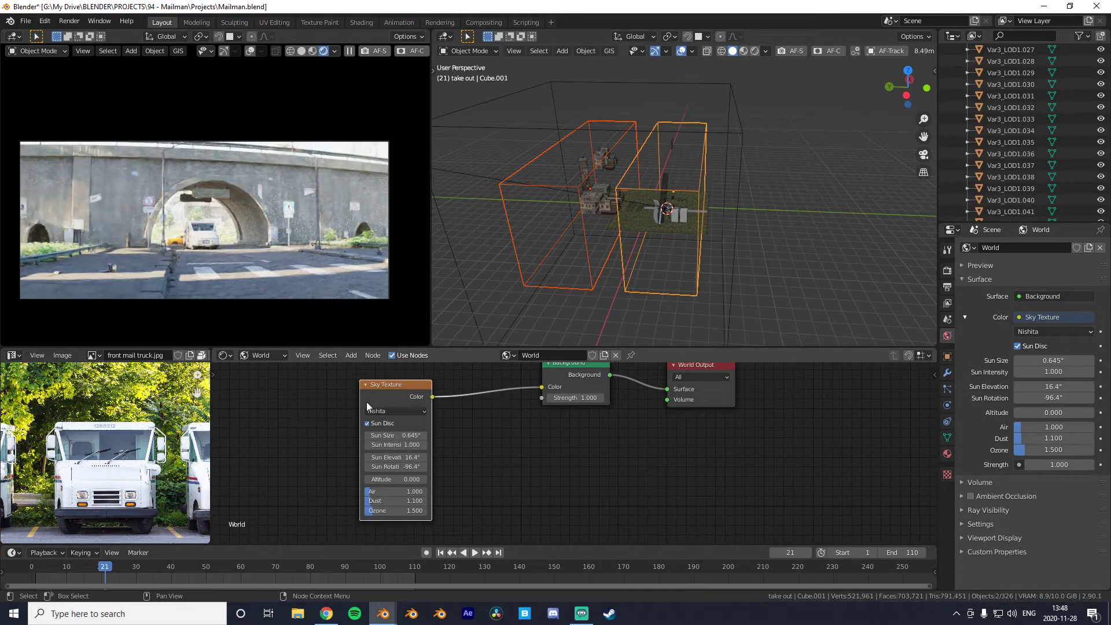
# Move the Sky Texture node slightly farther from the Background node.
pyautogui.moveTo(396, 393); pyautogui.dragTo(391, 396)
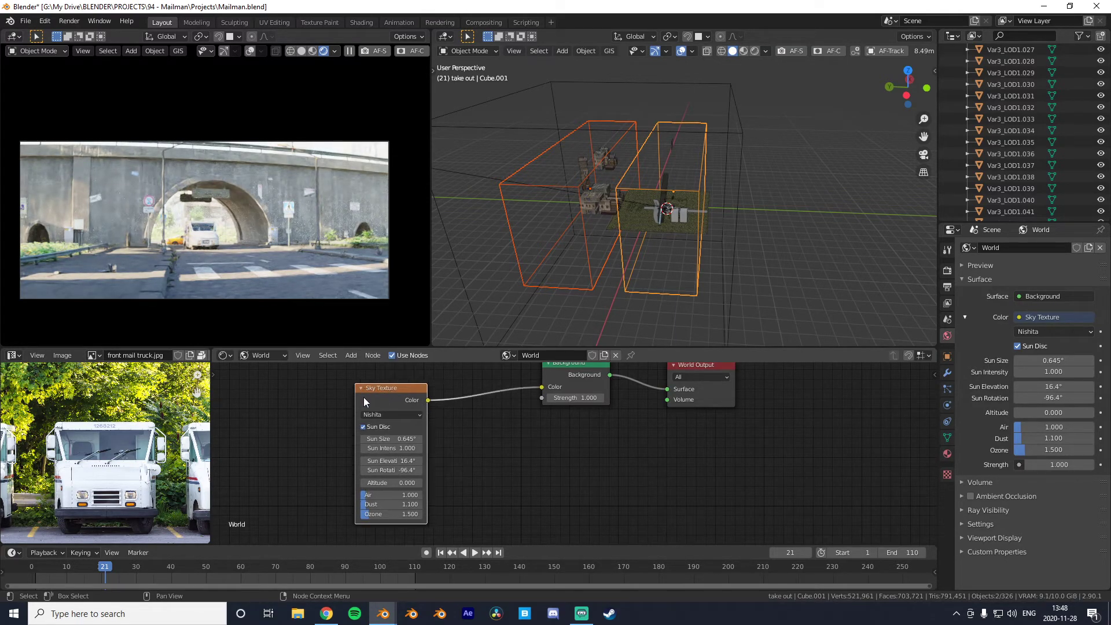
pyautogui.moveTo(375, 401); pyautogui.dragTo(453, 413, button='middle')
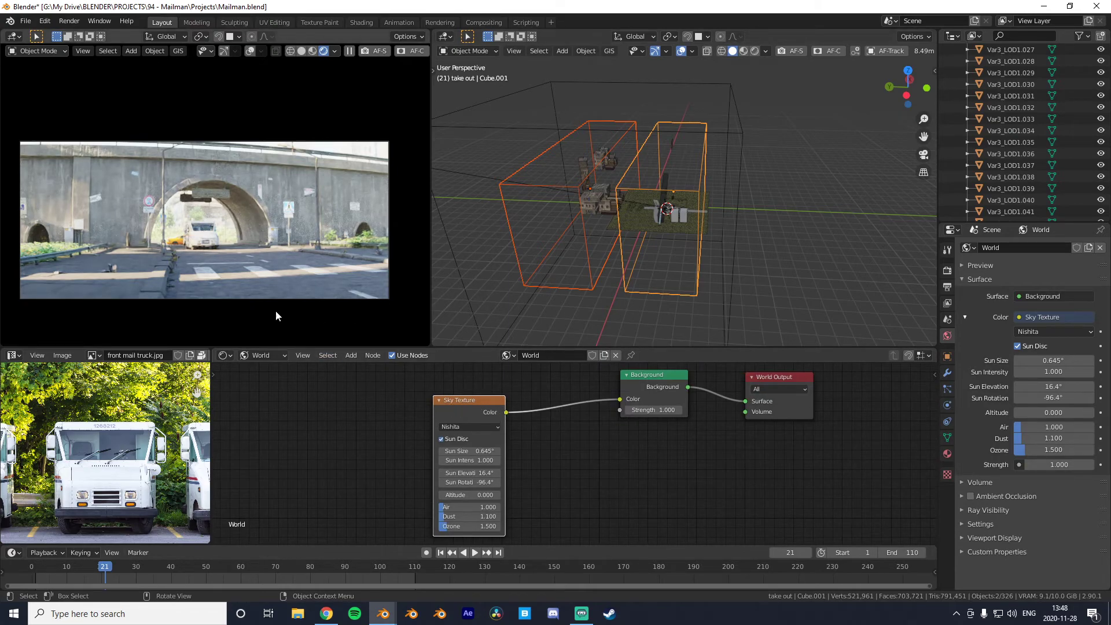
# View the whole rendered scene and its sky from far outside the tunnel, and return to the camera view.
pyautogui.moveTo(252, 268); pyautogui.dragTo(253, 255, button='middle')
pyautogui.scroll(-8, 259, 250)
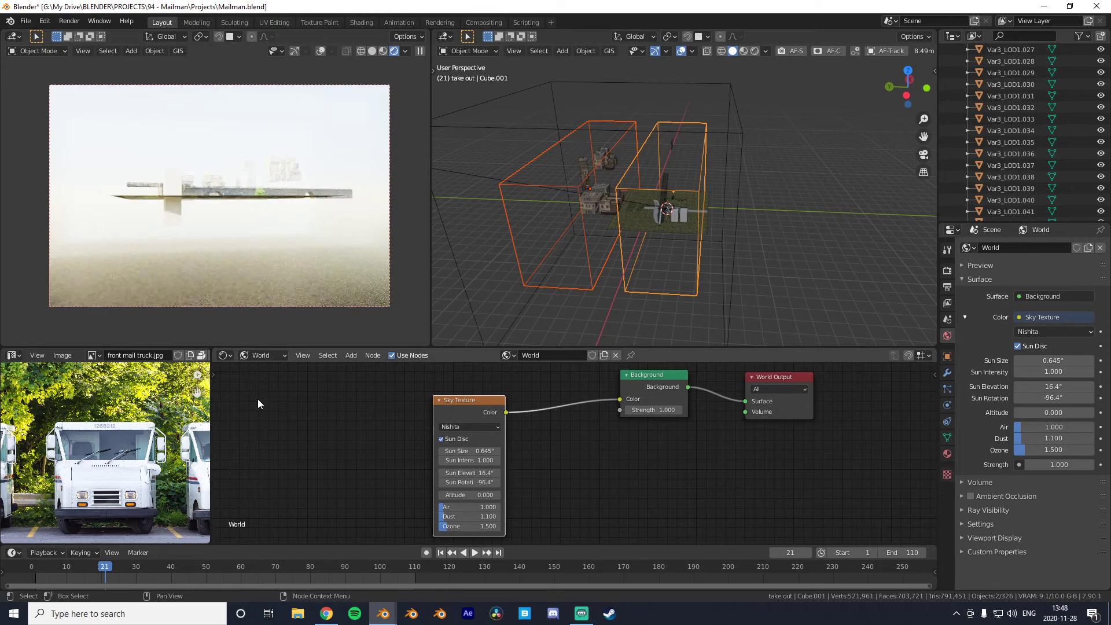
pyautogui.press('KP_0')
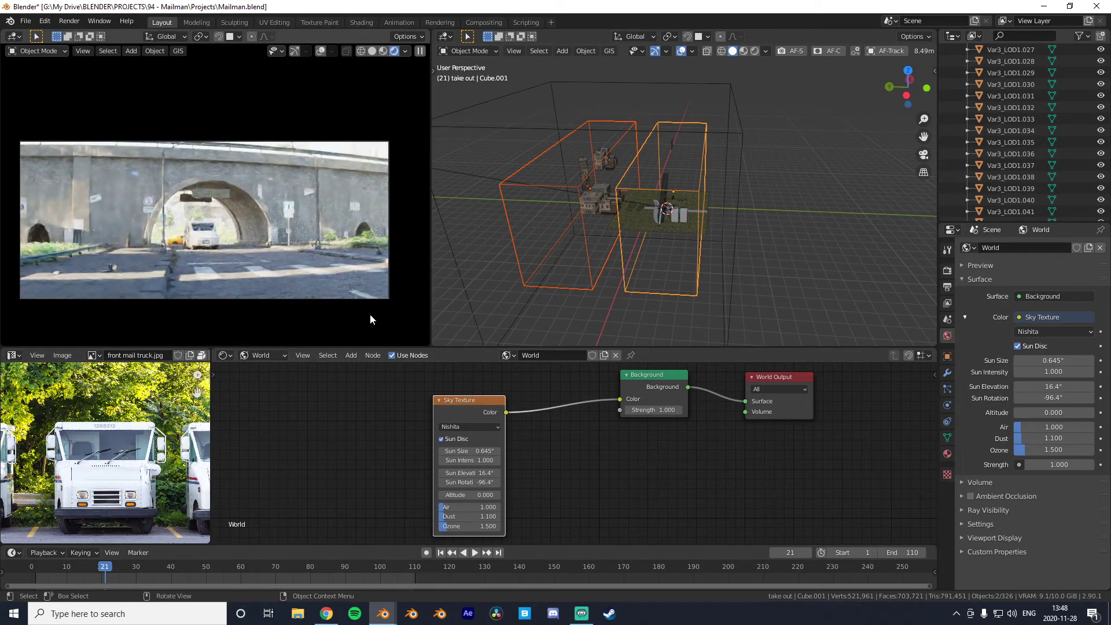